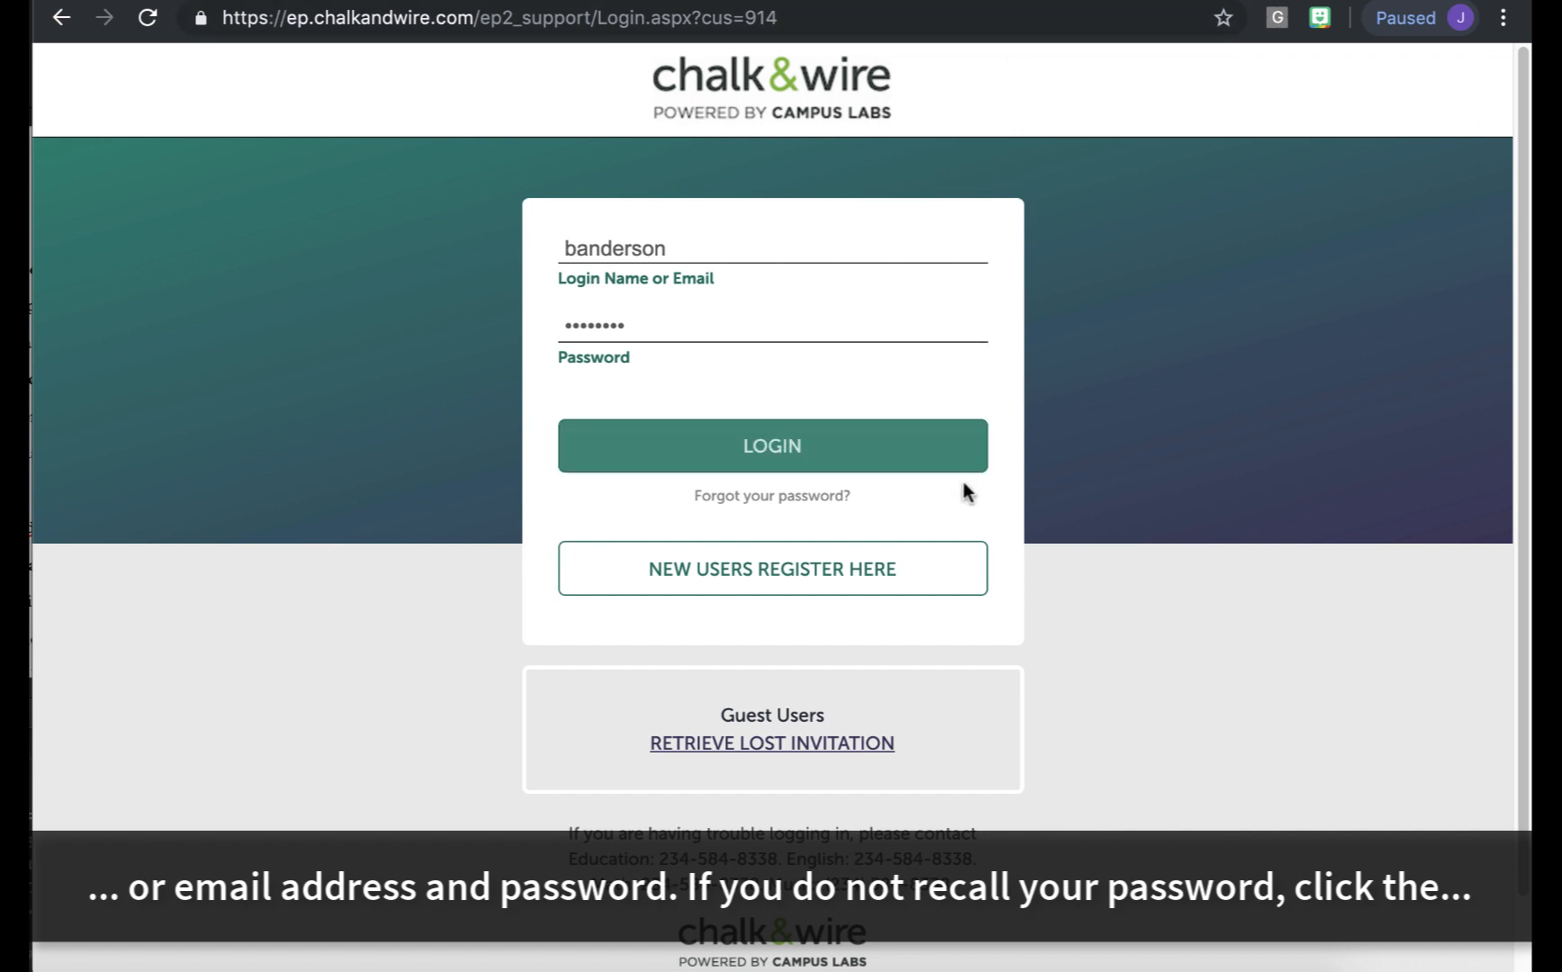
Log in with the credentials already filled in and open the My Coursework page.
left_click(828, 502)
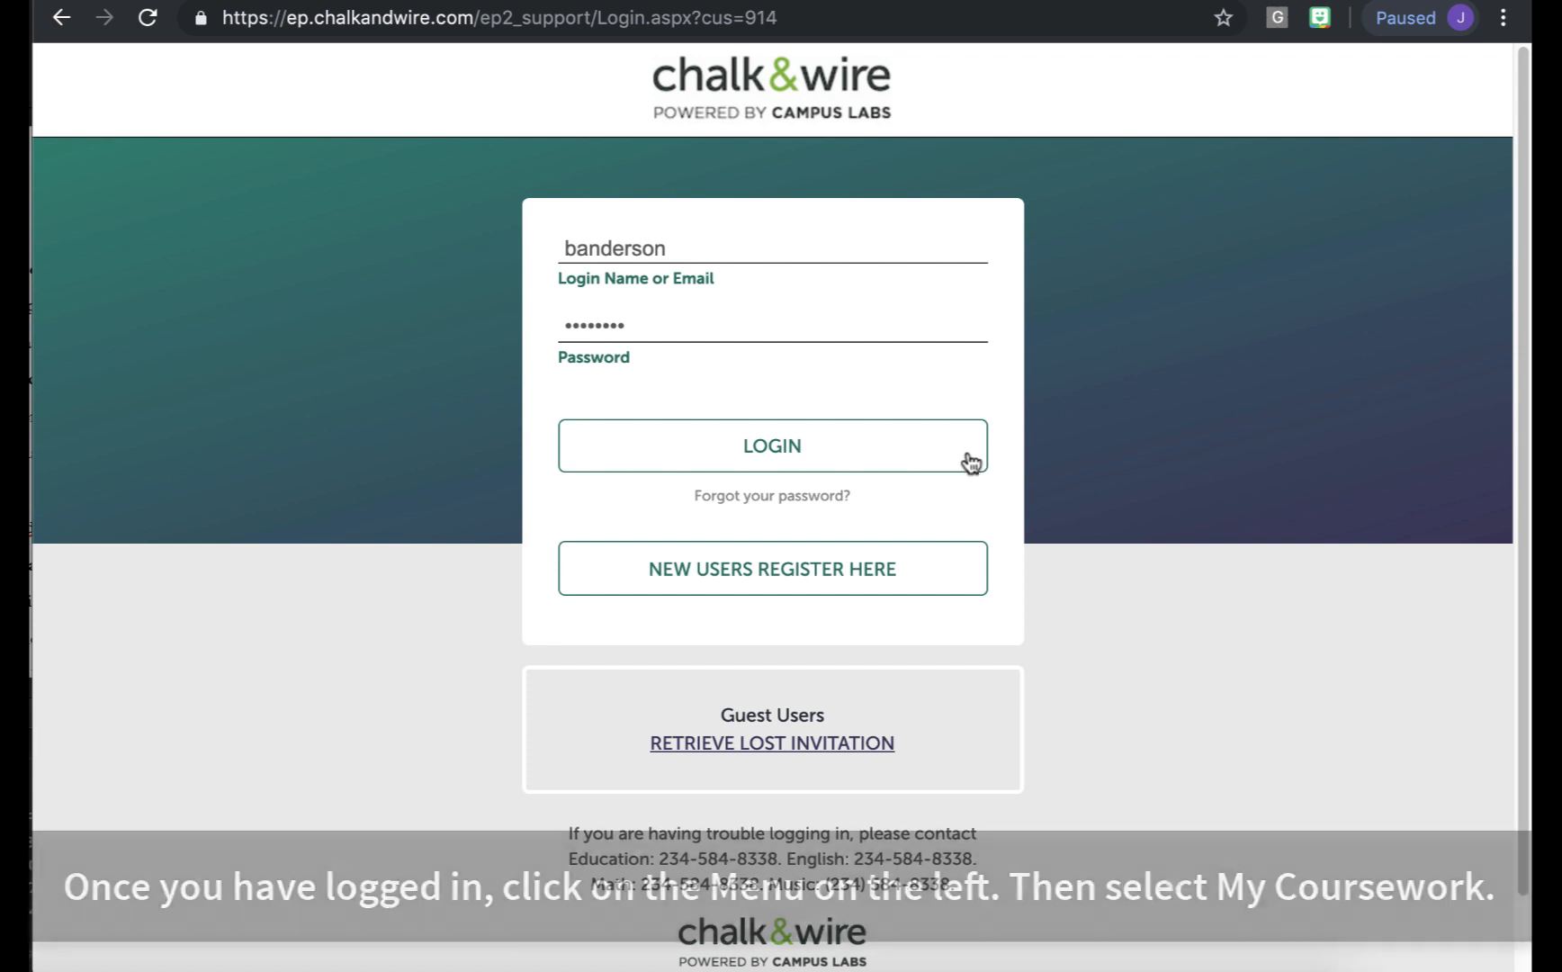
left_click(965, 467)
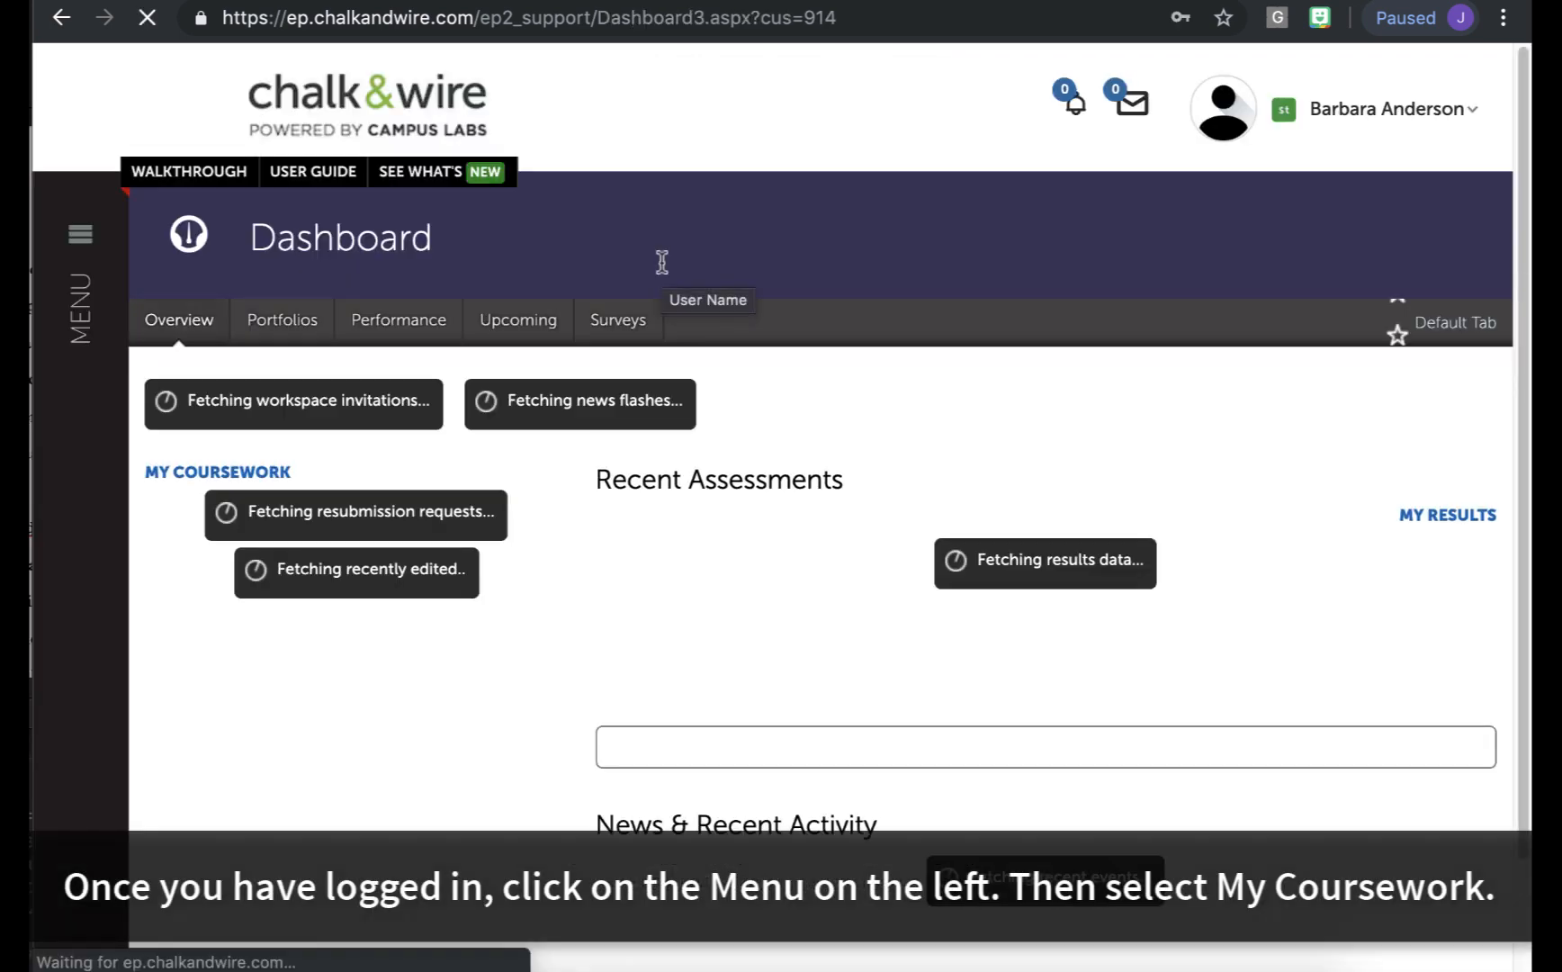
left_click(89, 237)
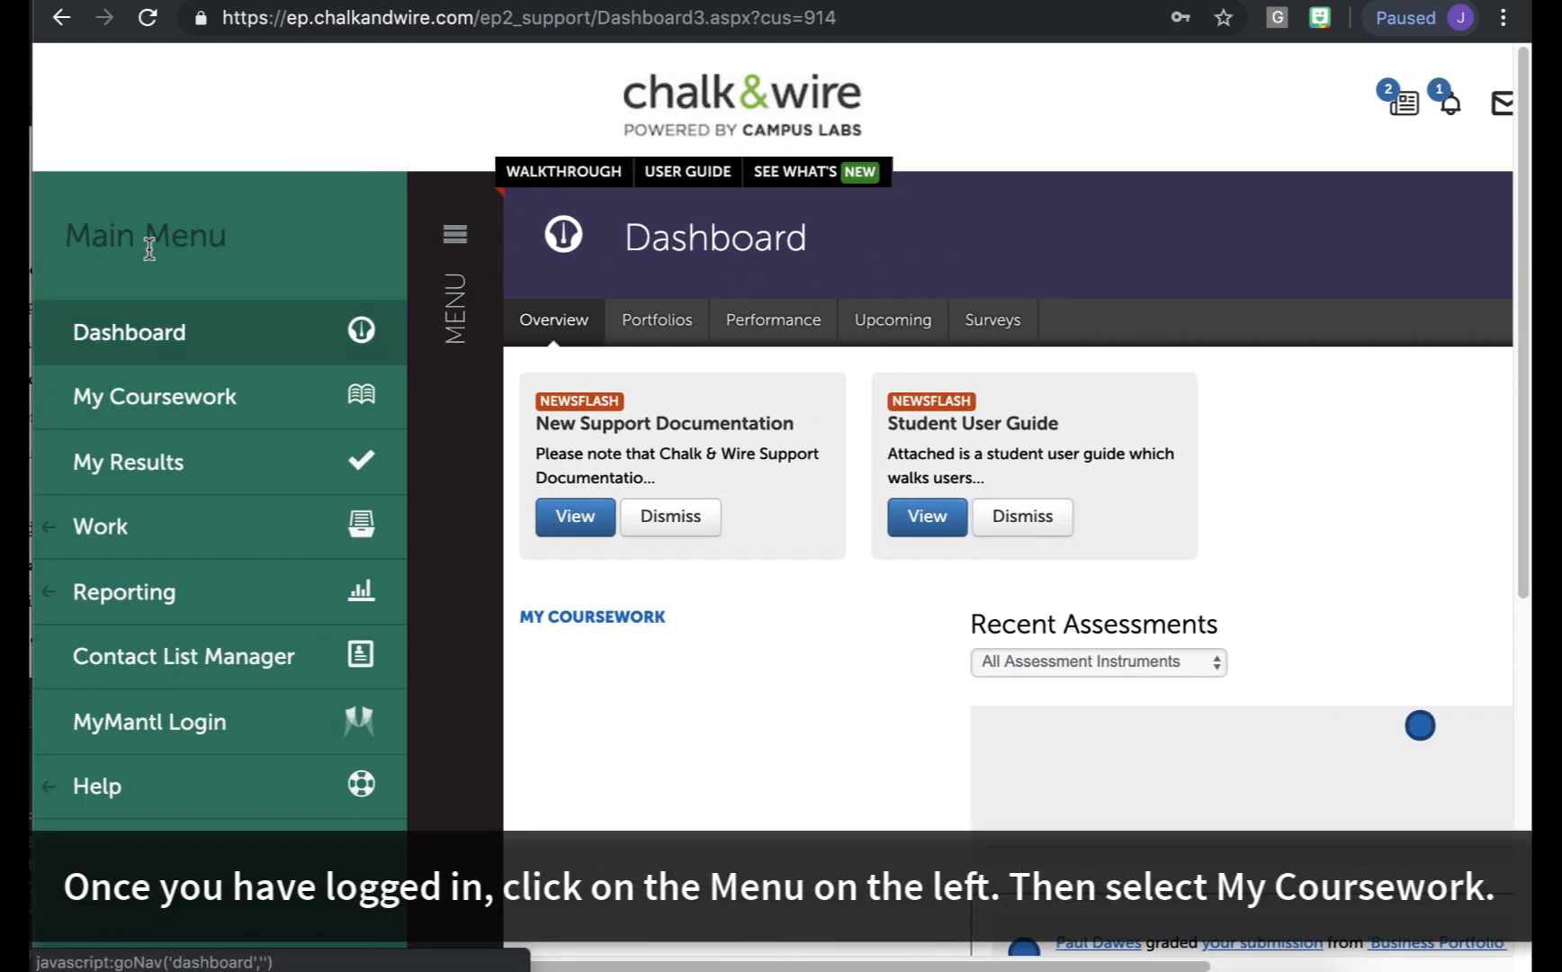
left_click(157, 392)
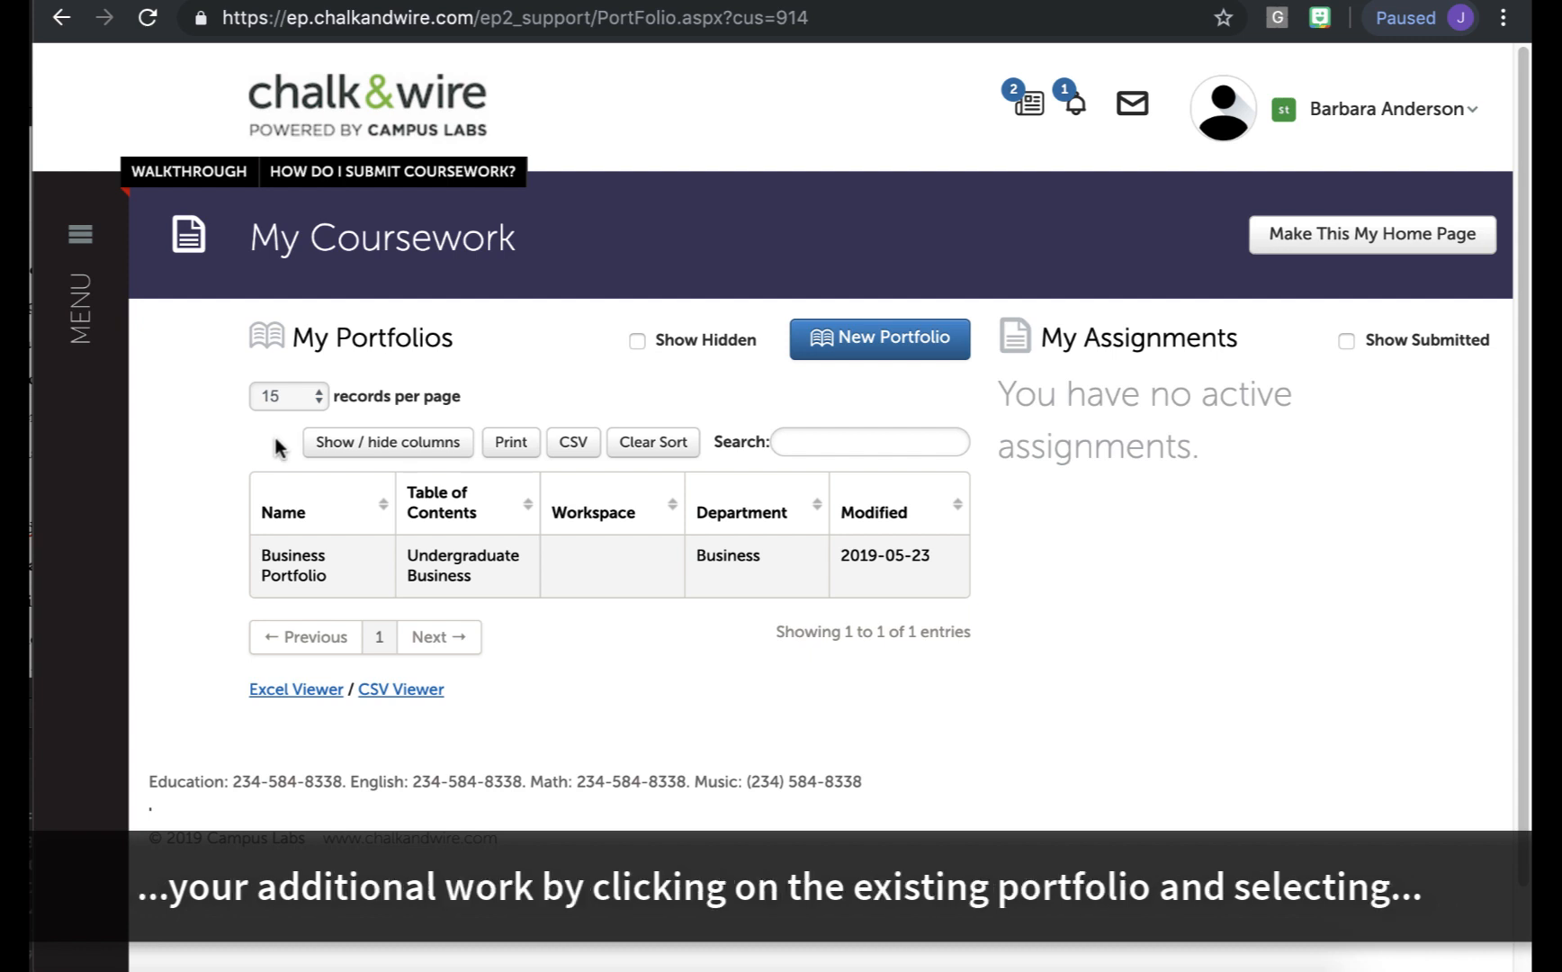
Start a new portfolio and name it Undergraduate Business Portfolio.
left_click(501, 585)
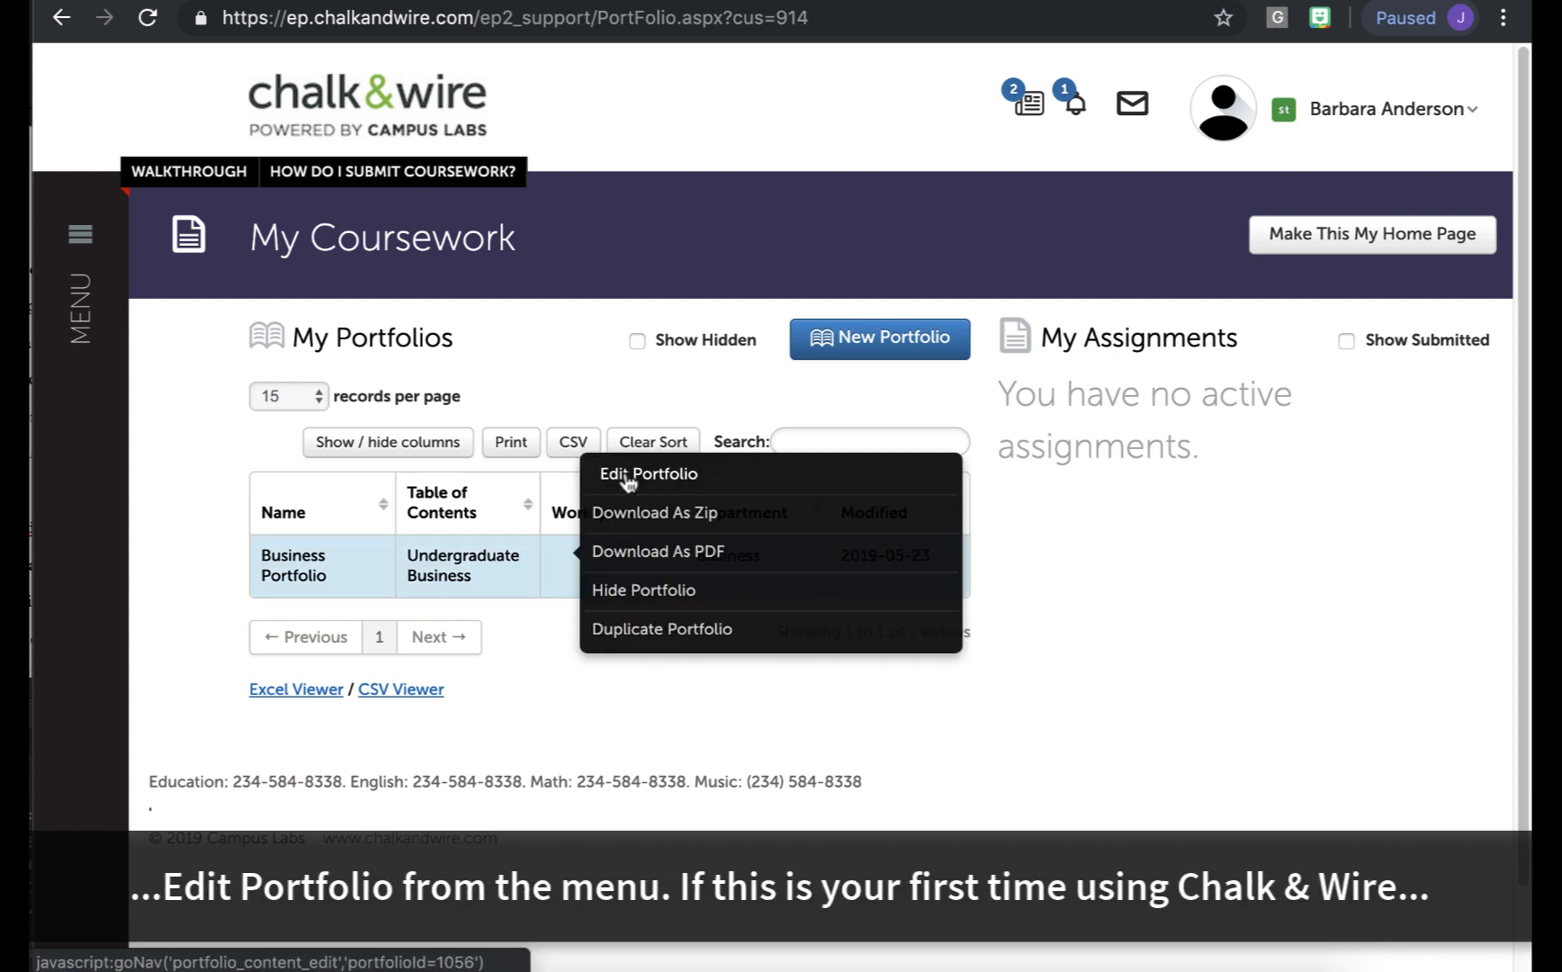
left_click(857, 352)
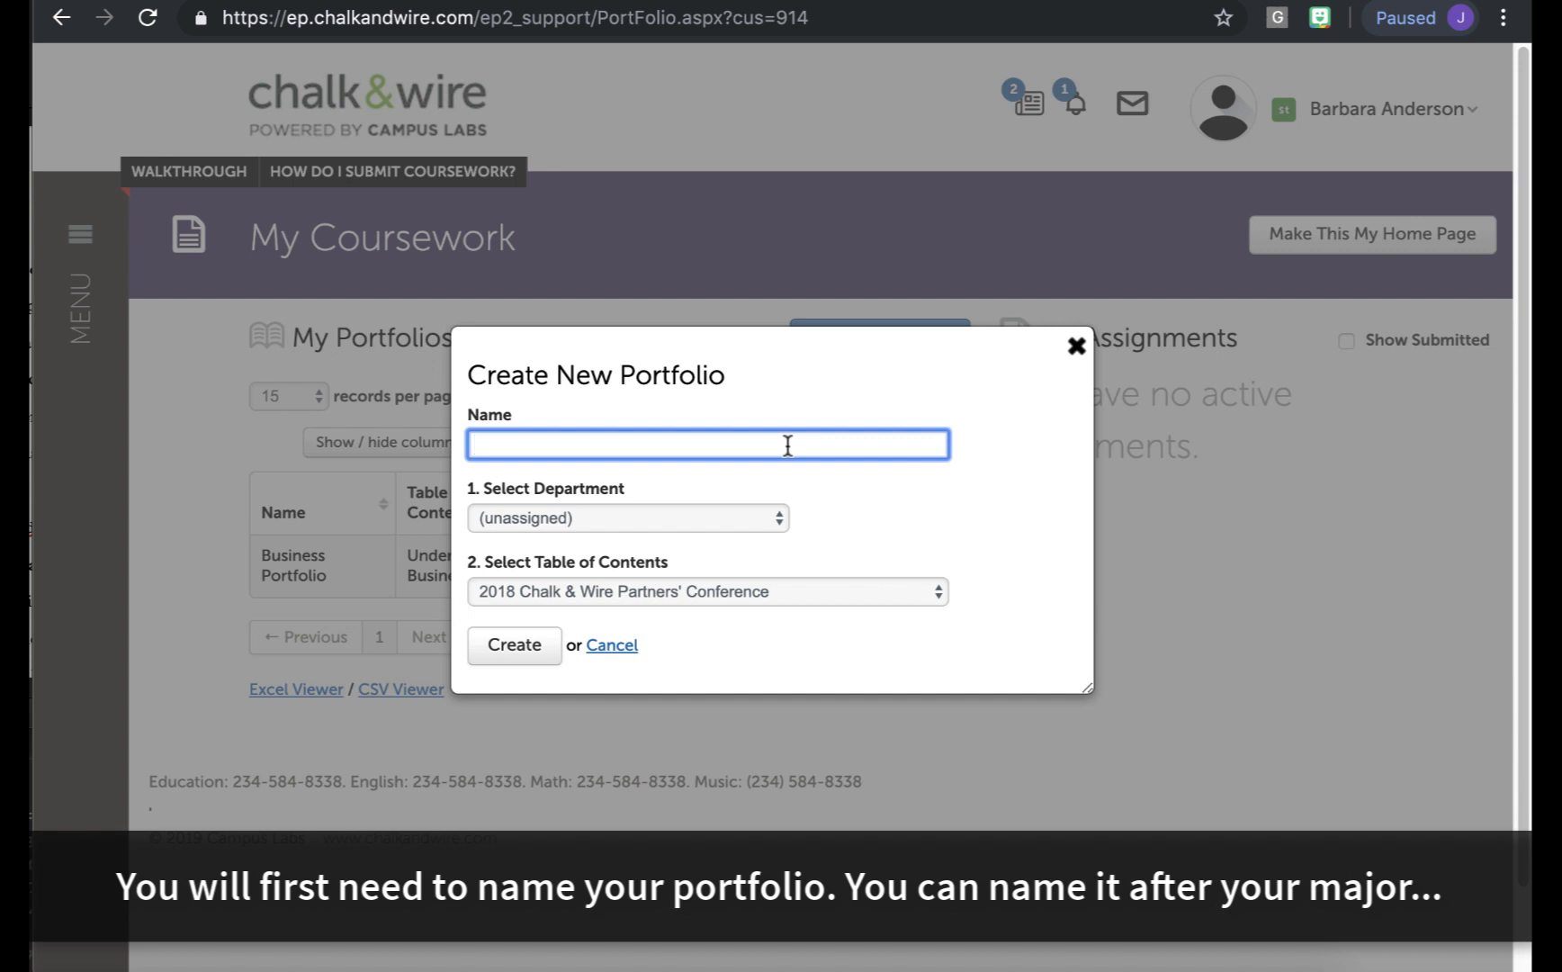
type("Undergrad")
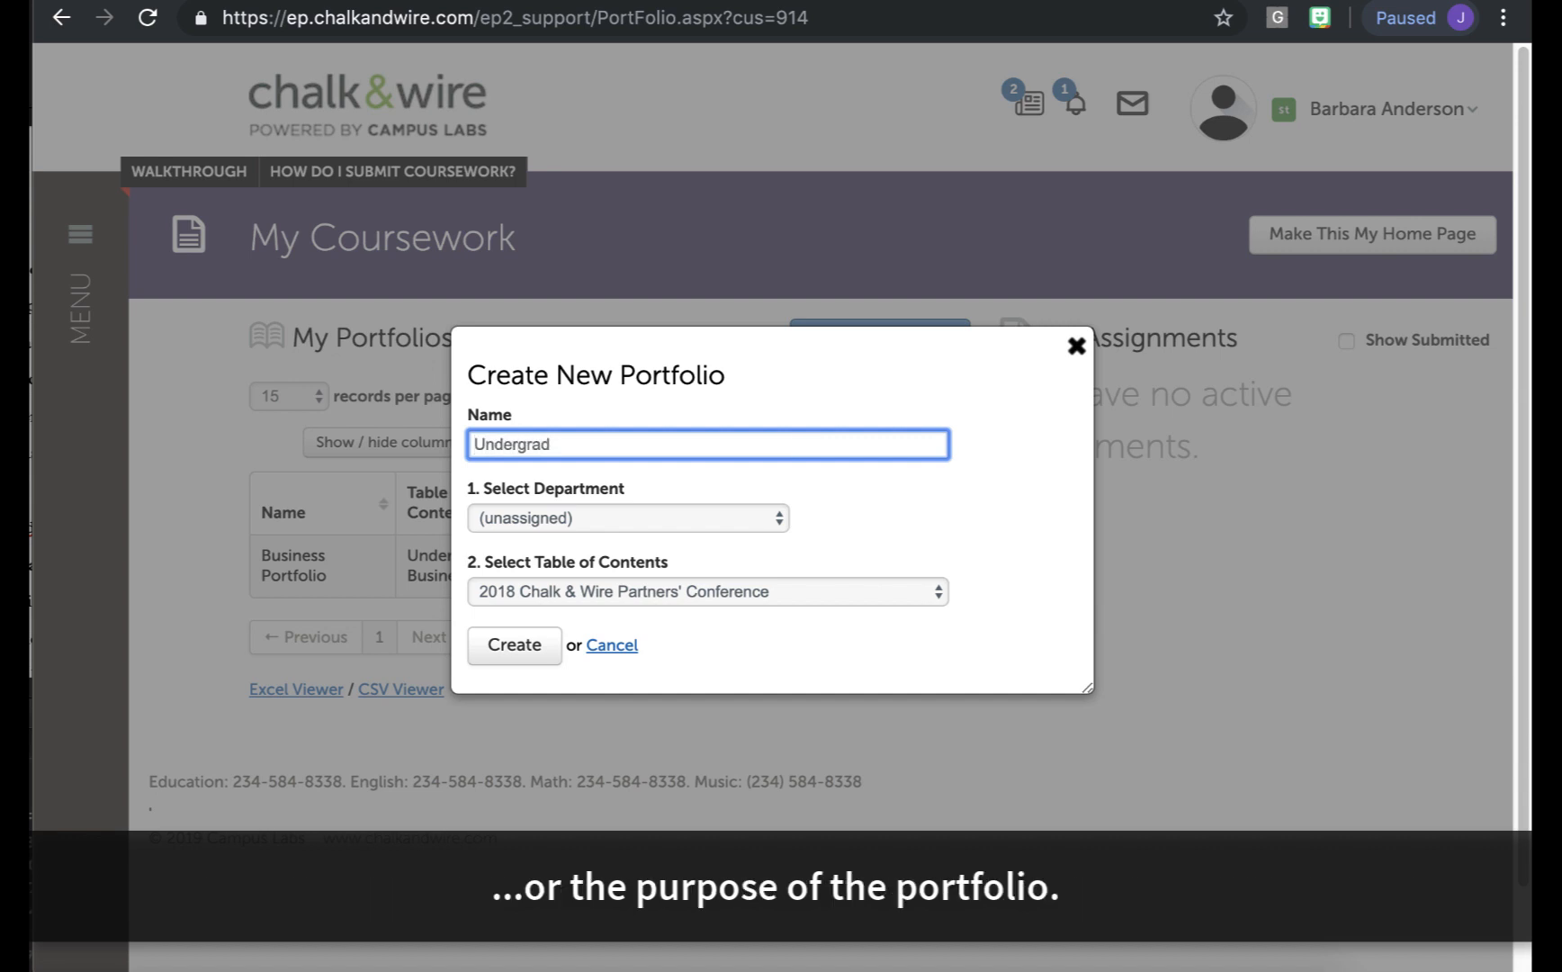
type("uate Business Portfolio")
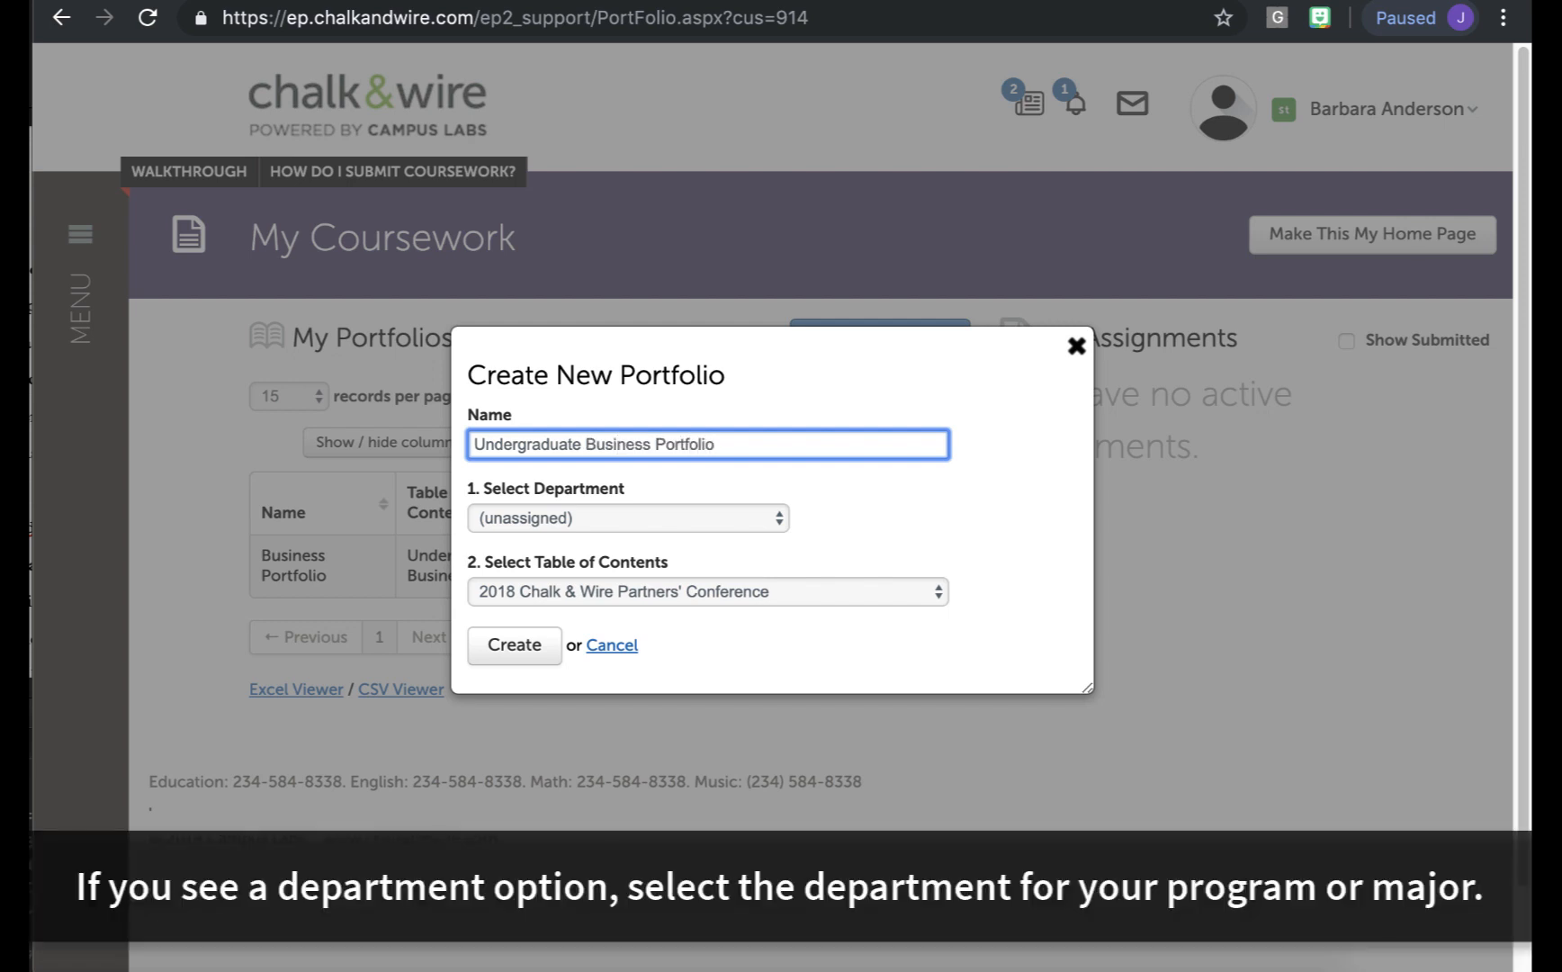
Set the department to Business and the table of contents to Undergraduate Business, and create the portfolio.
left_click(731, 517)
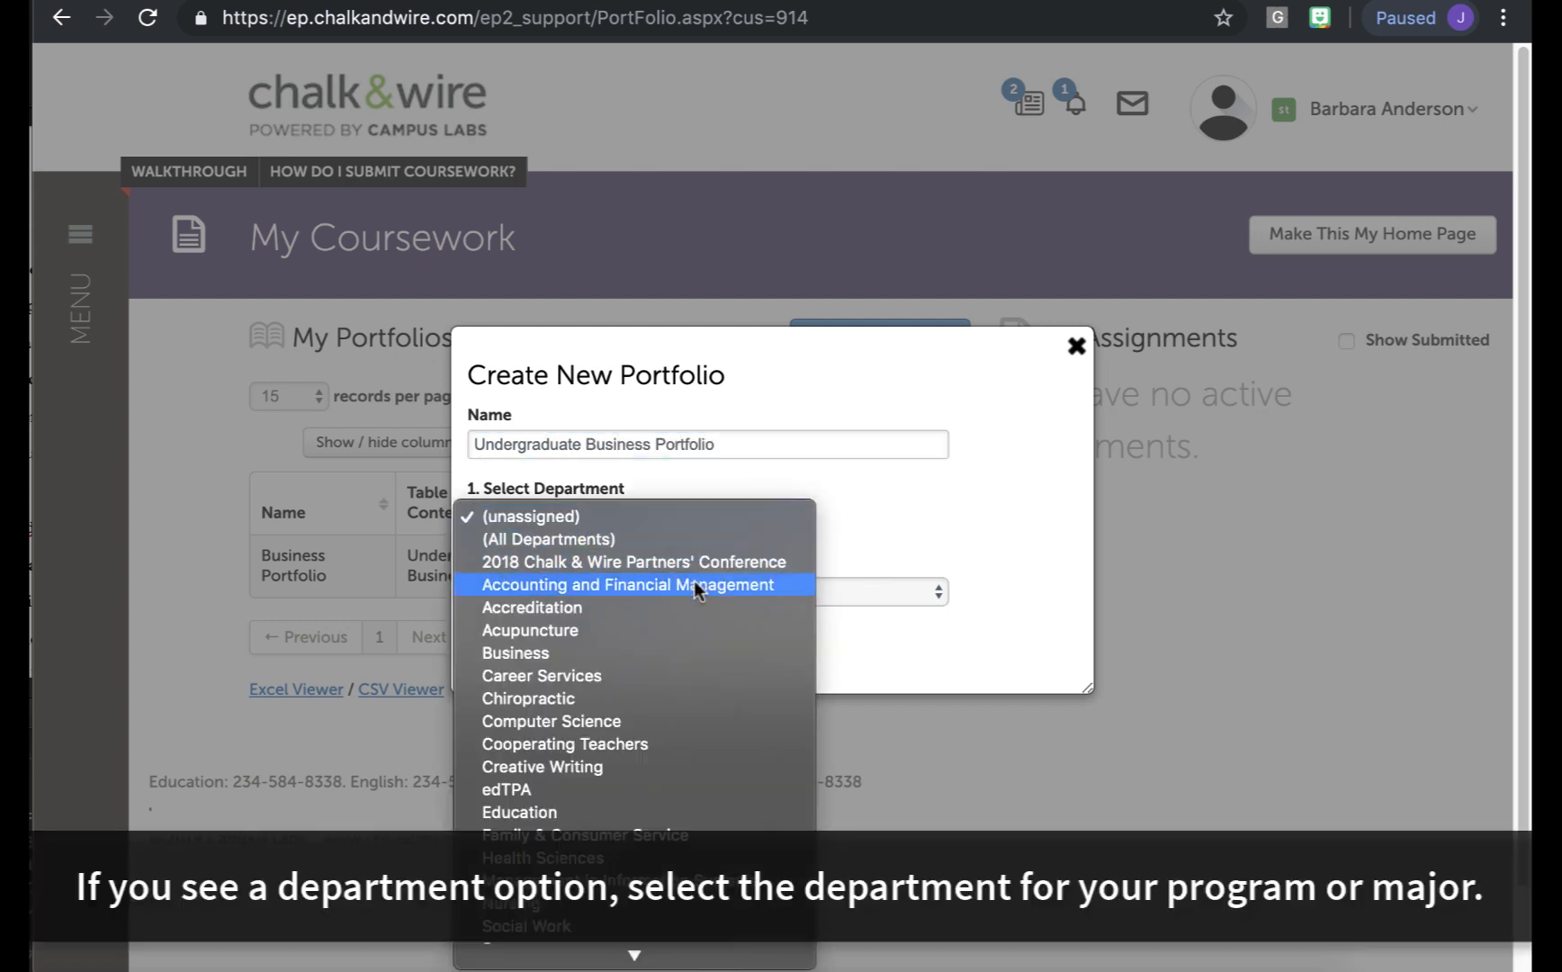
left_click(674, 648)
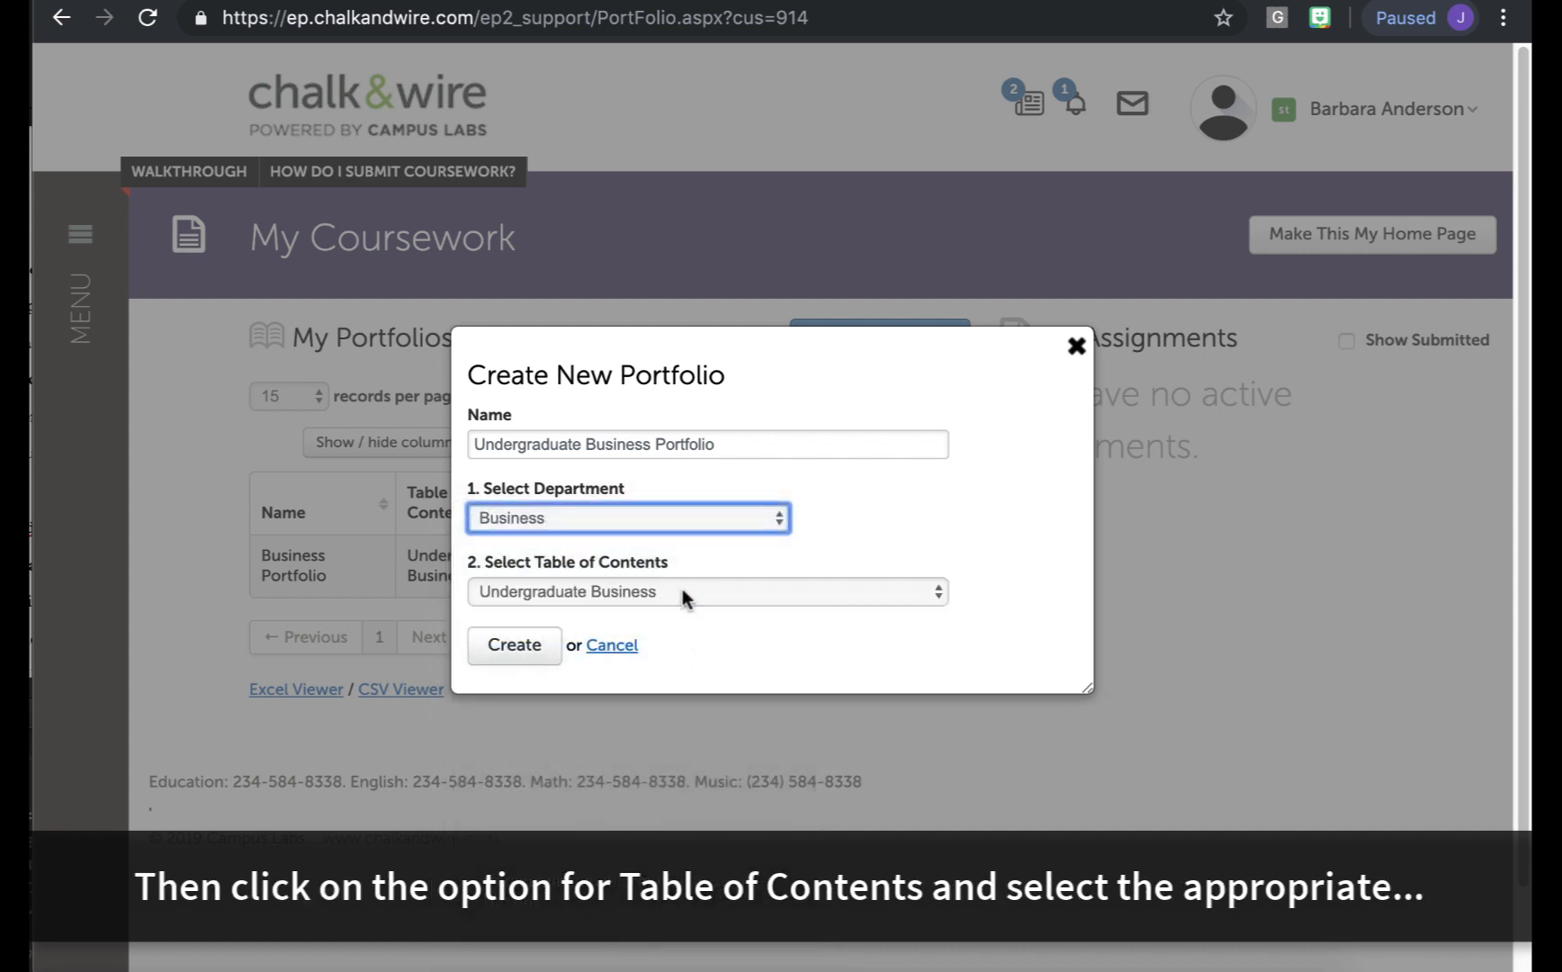
left_click(682, 591)
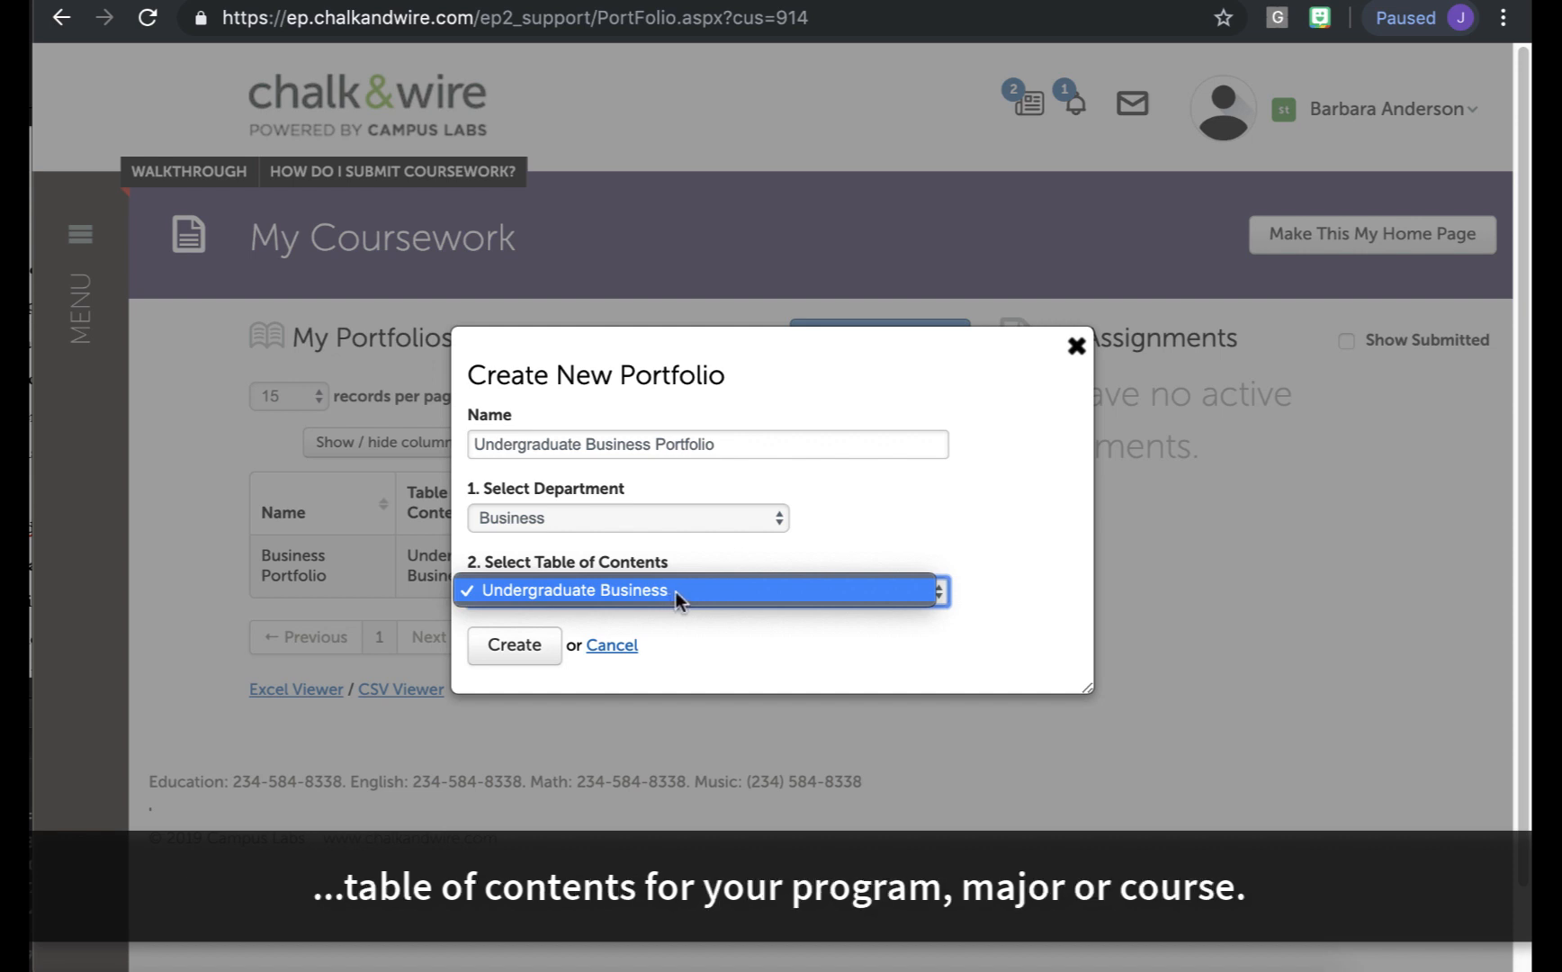
left_click(676, 590)
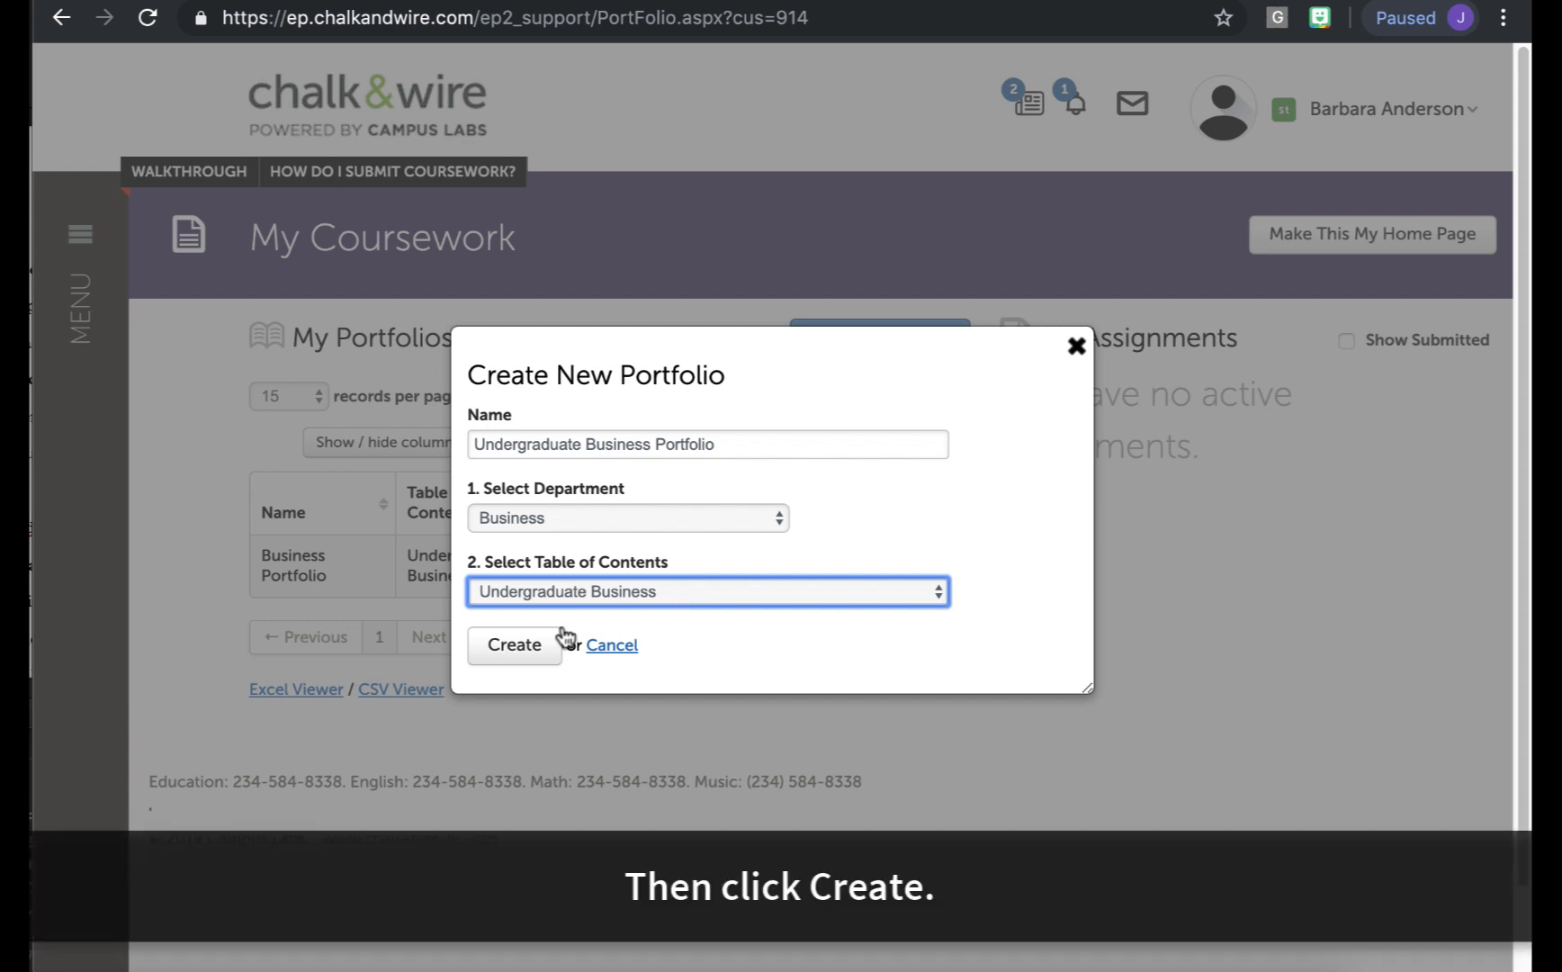
left_click(515, 659)
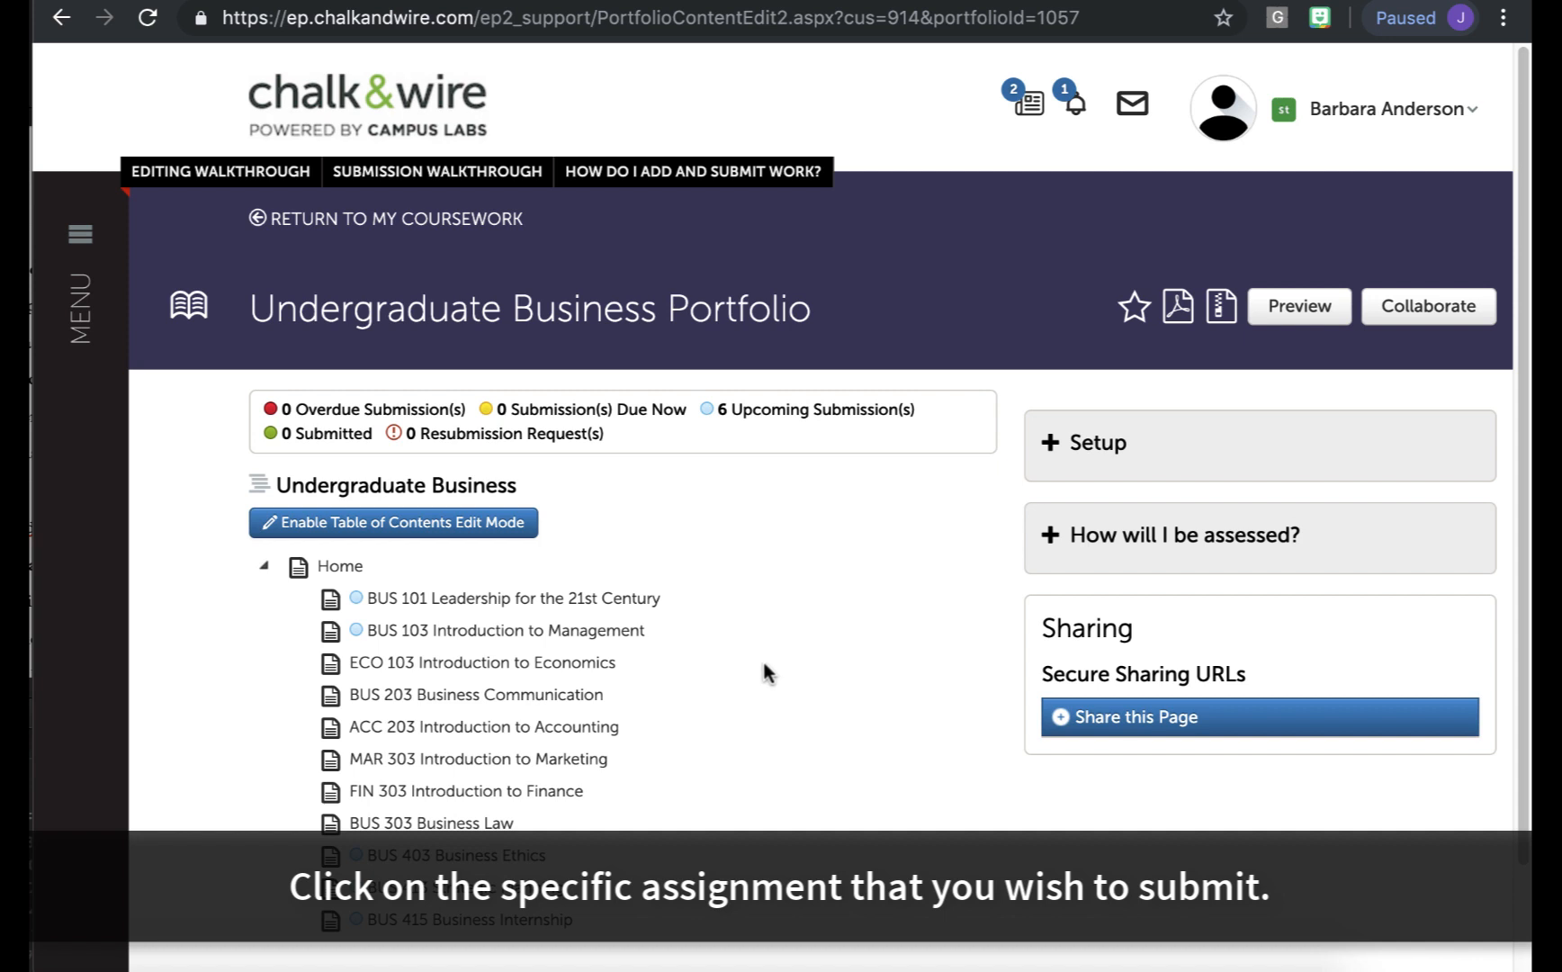
Add the file Ethical_Leadership_Paper from the Sample Files folder to the BUS 403 Business Ethics page.
left_click(519, 860)
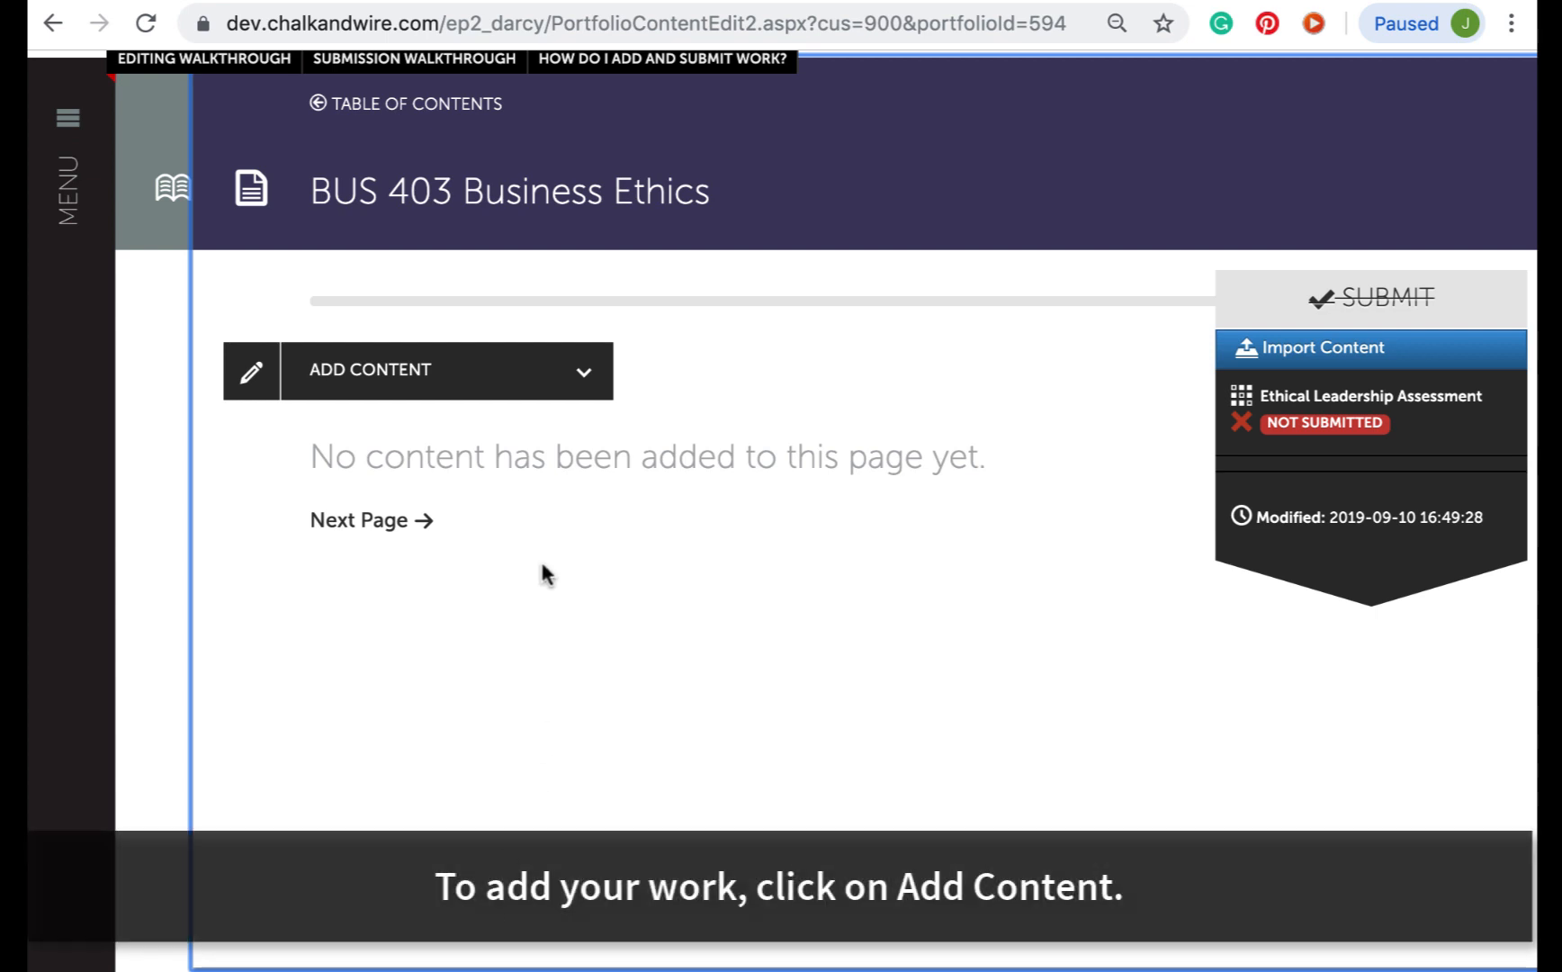
left_click(496, 372)
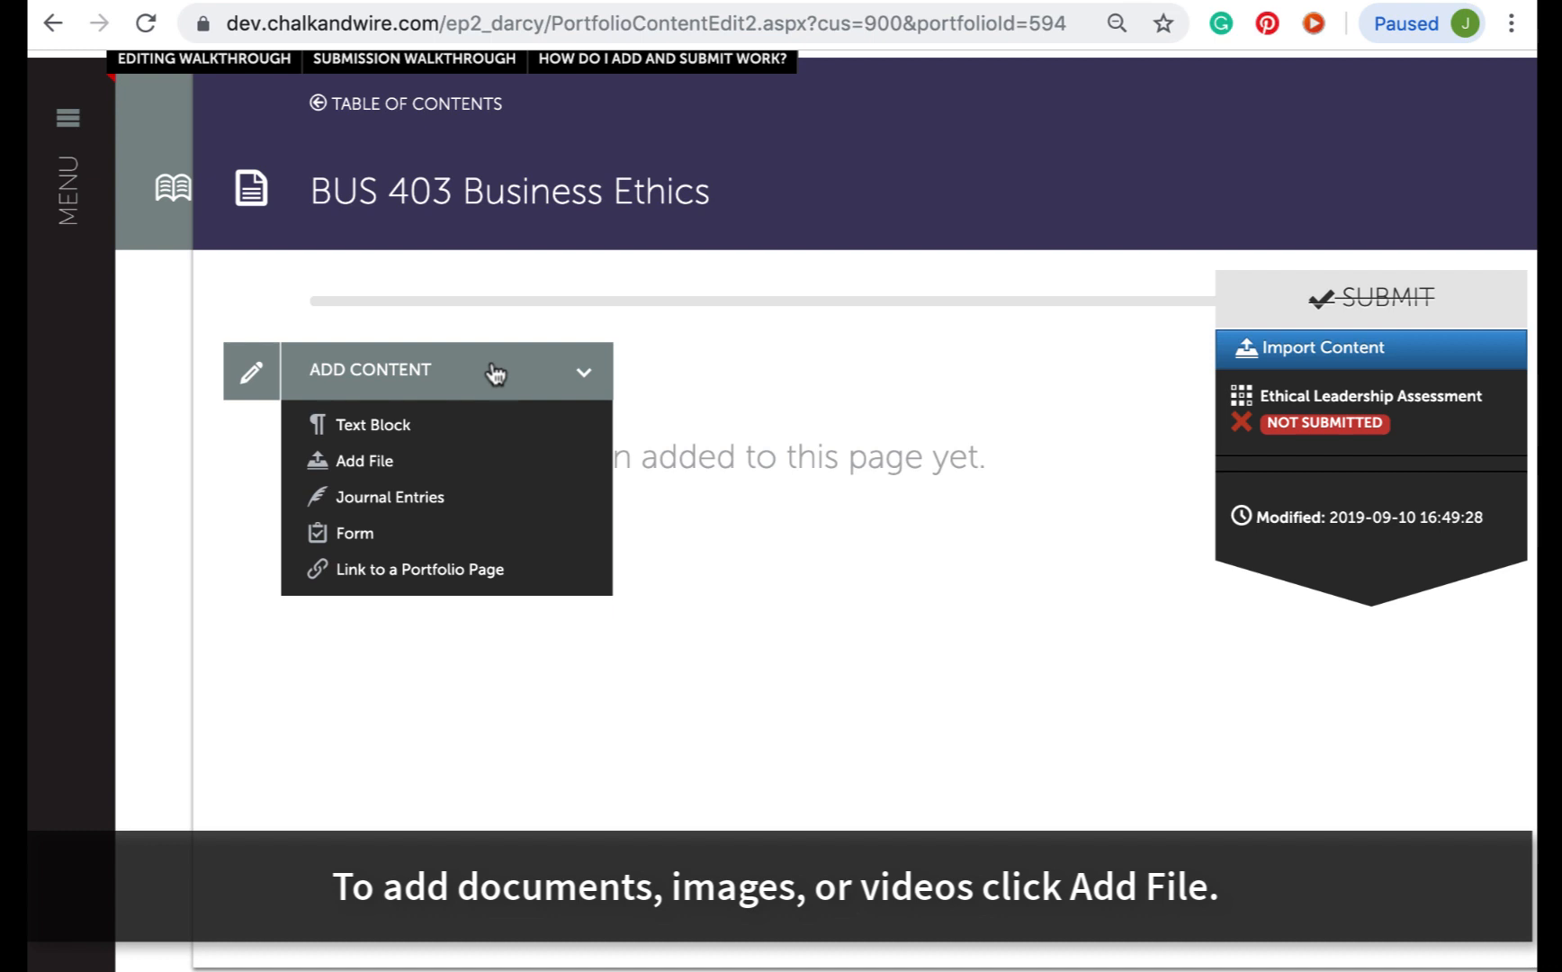
left_click(482, 463)
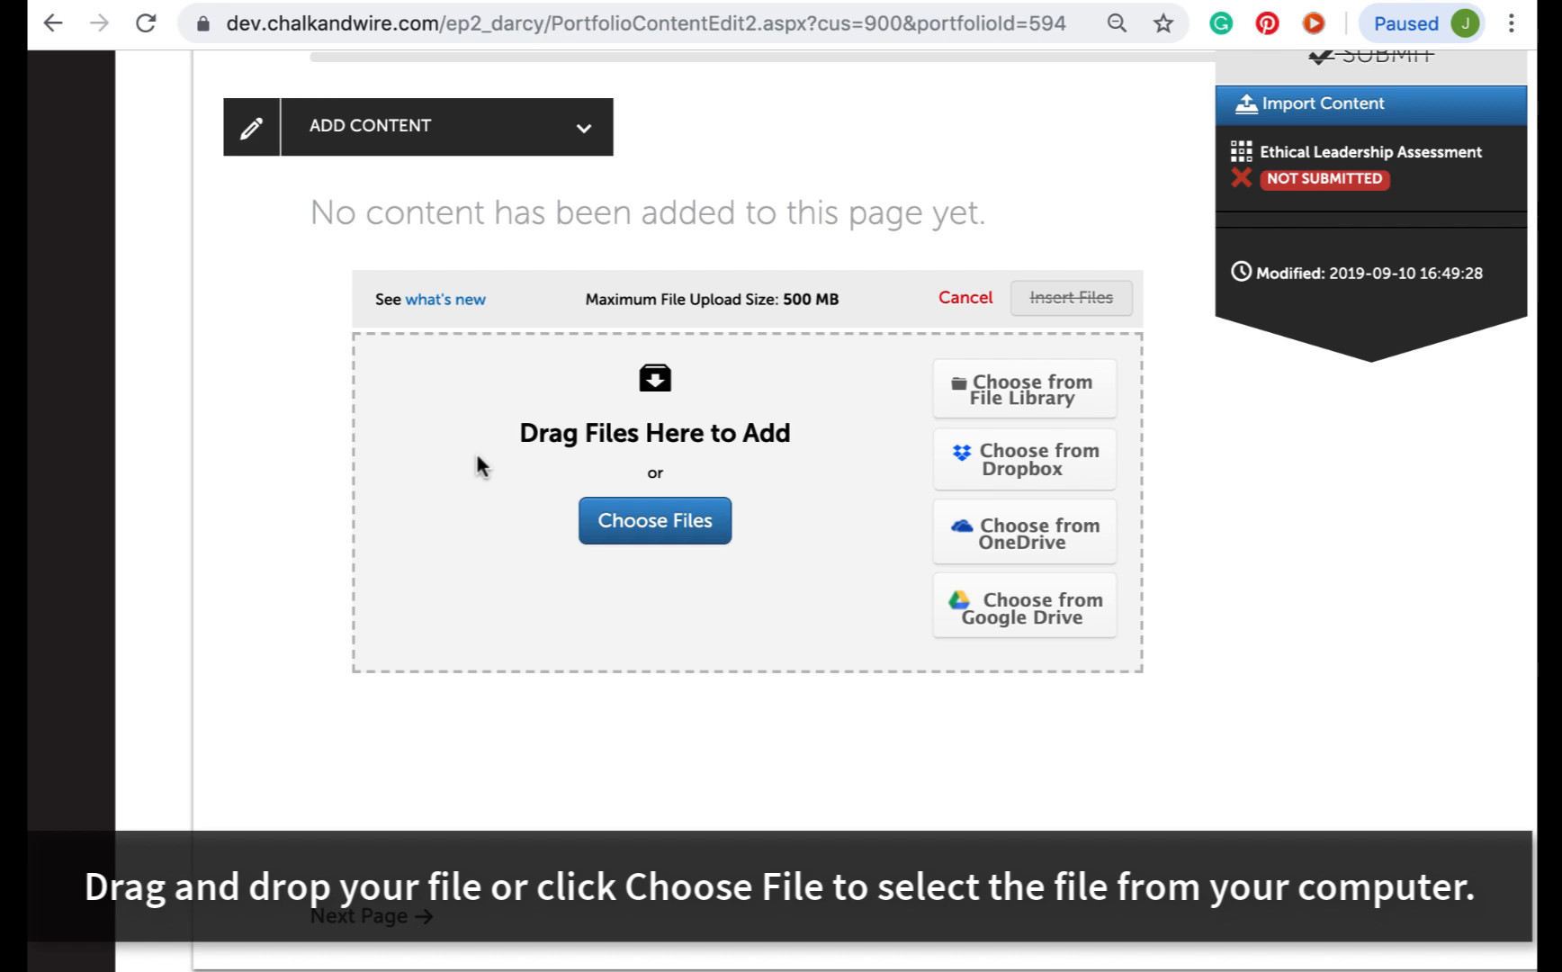
left_click(613, 518)
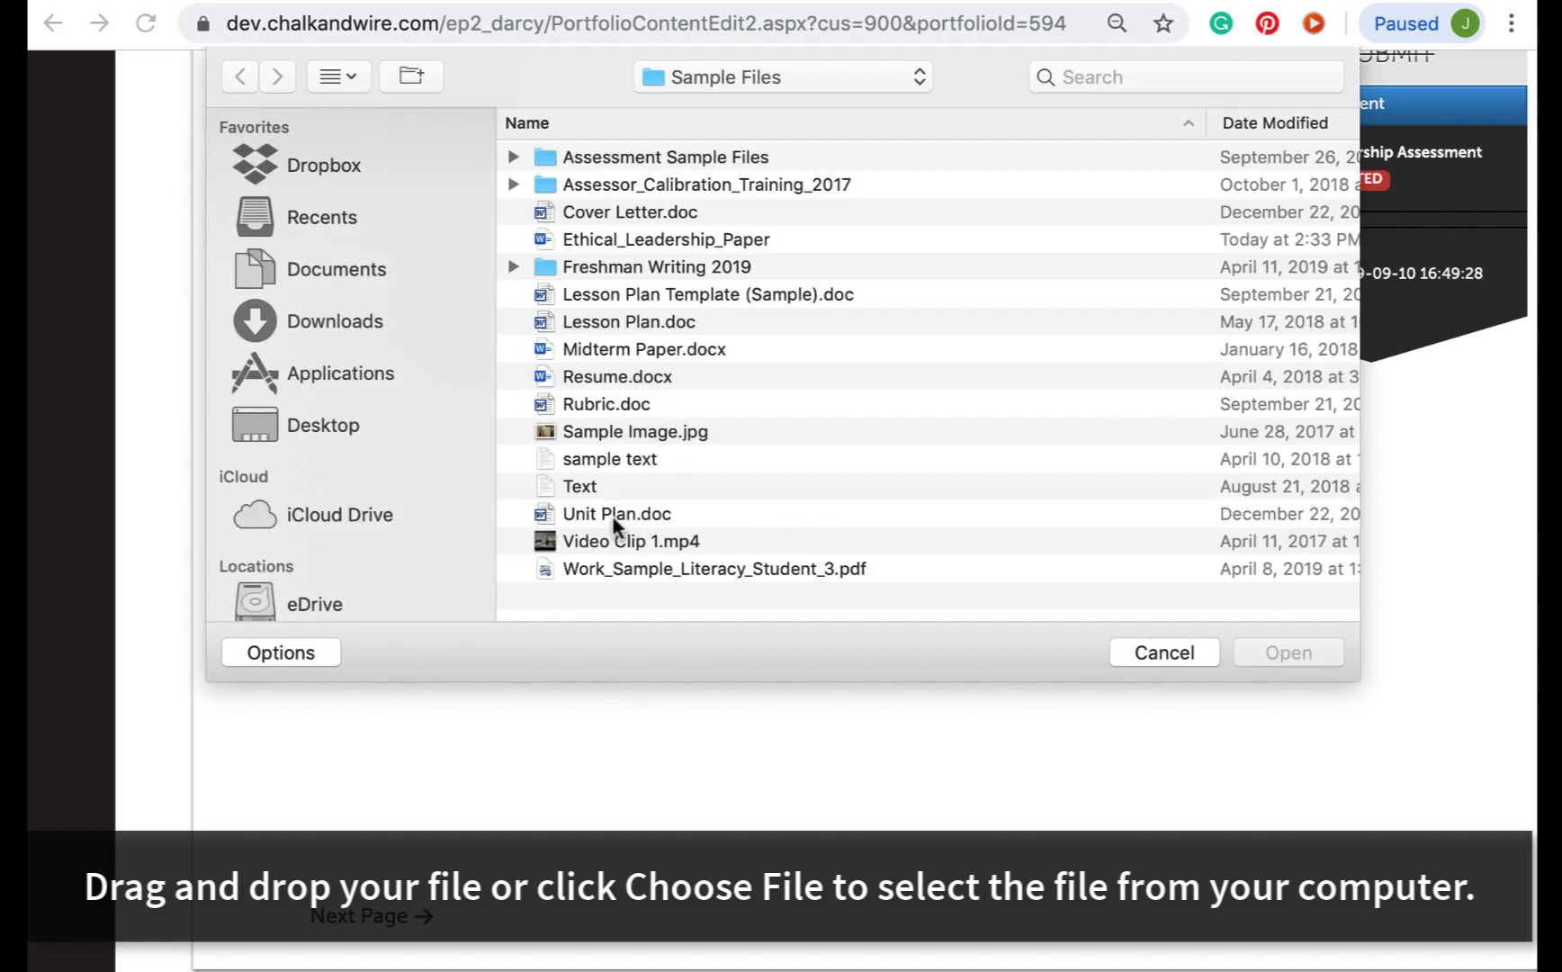
left_click(673, 240)
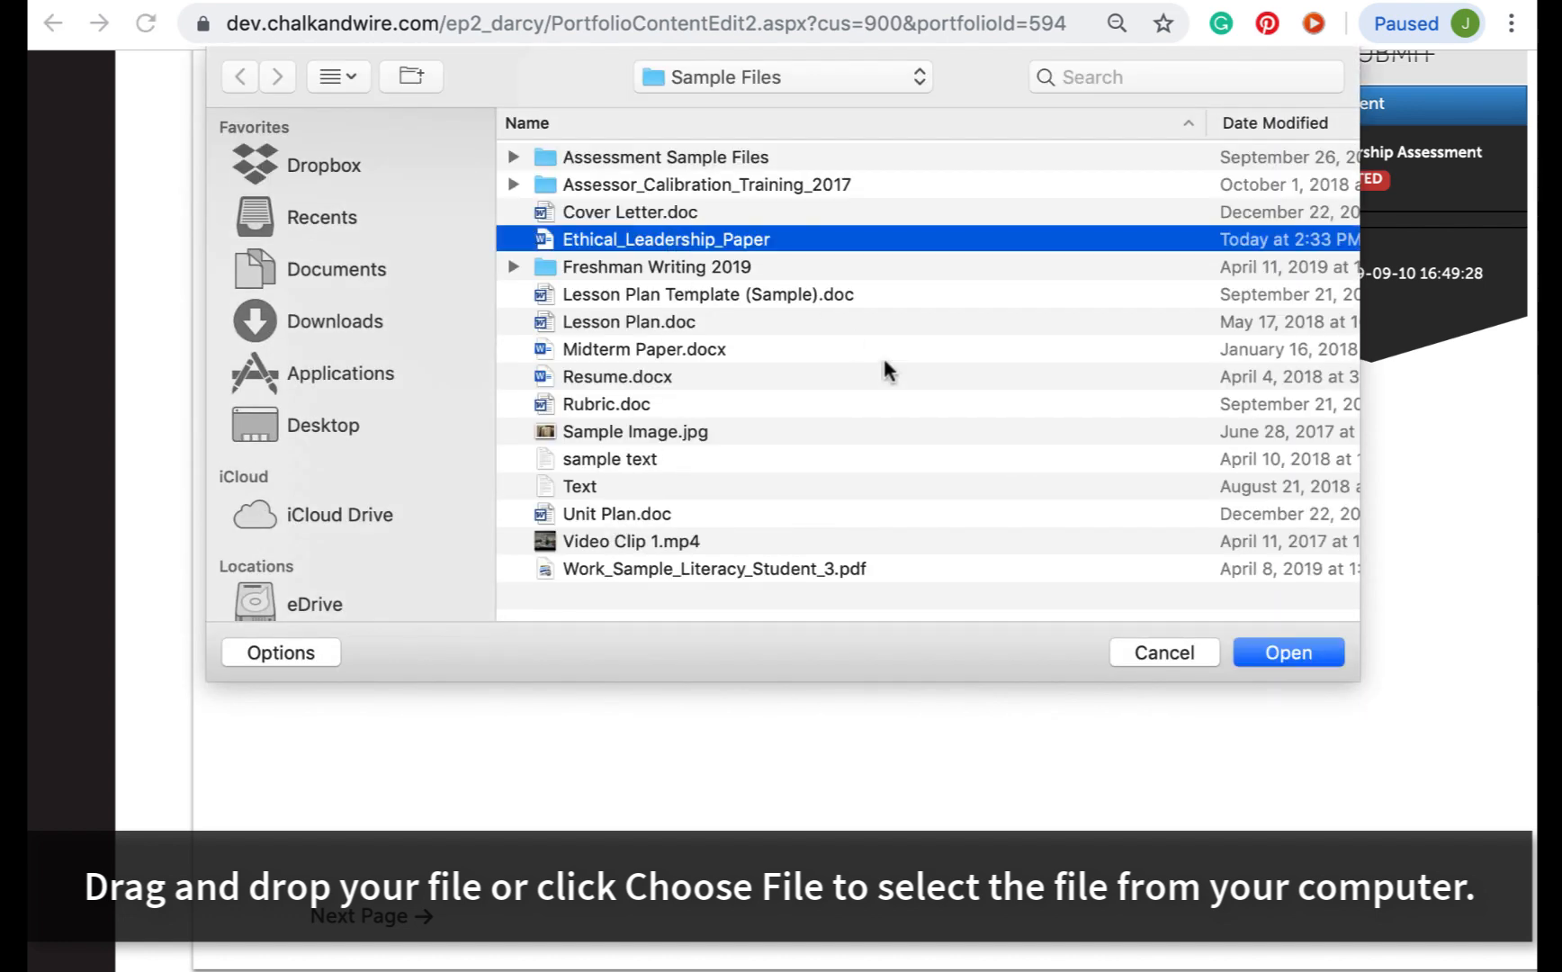
left_click(1260, 644)
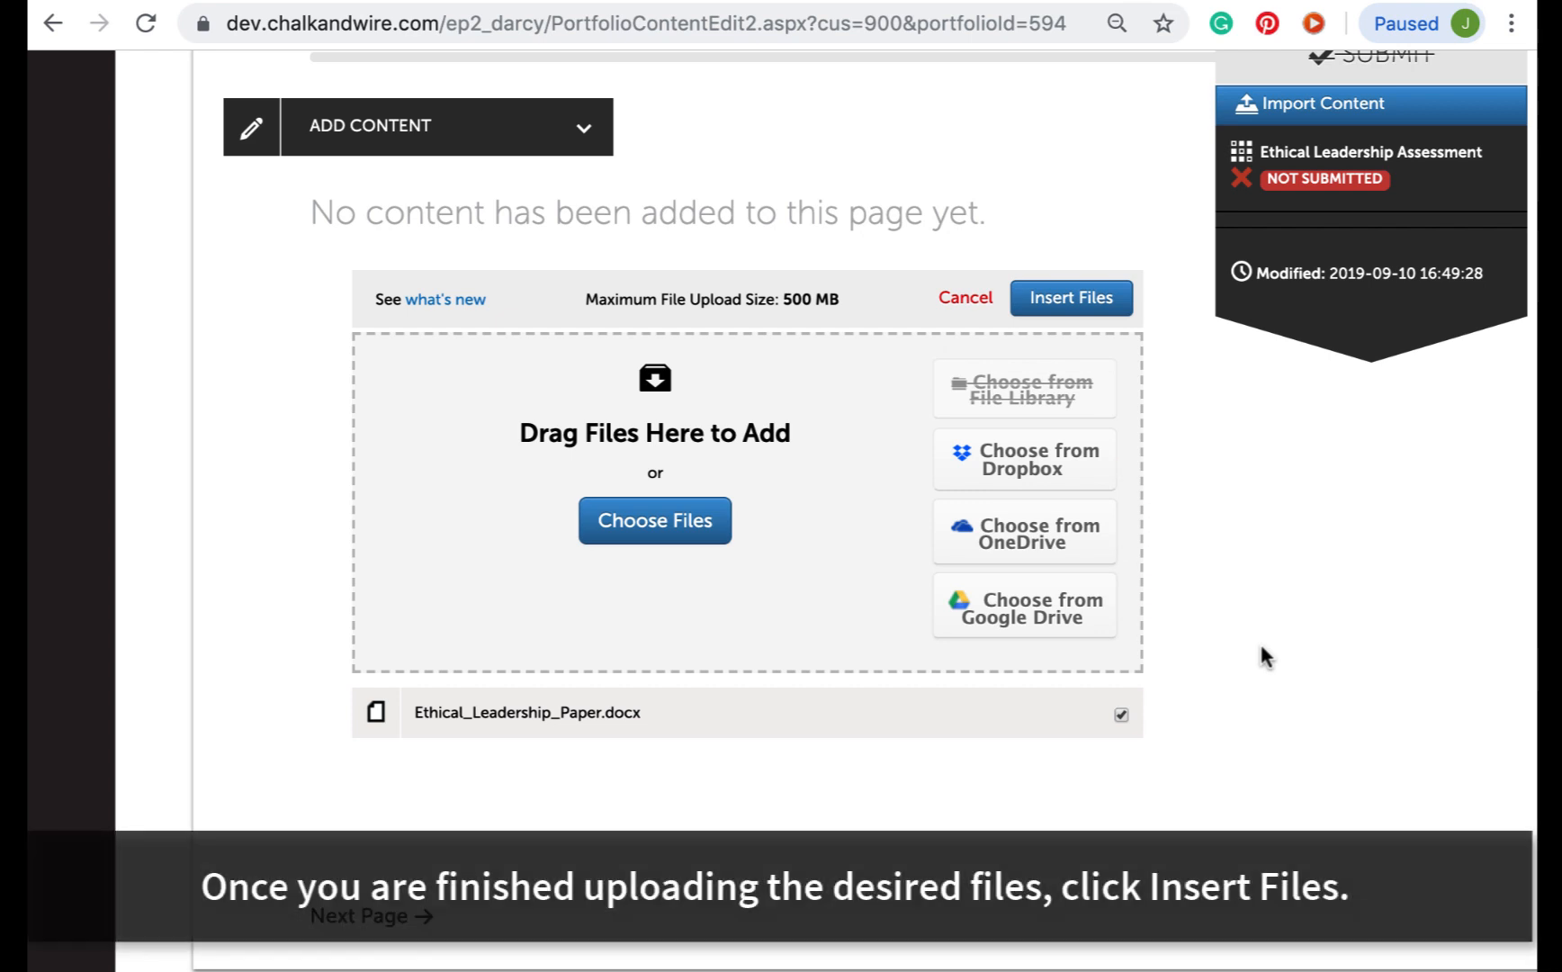
left_click(1063, 304)
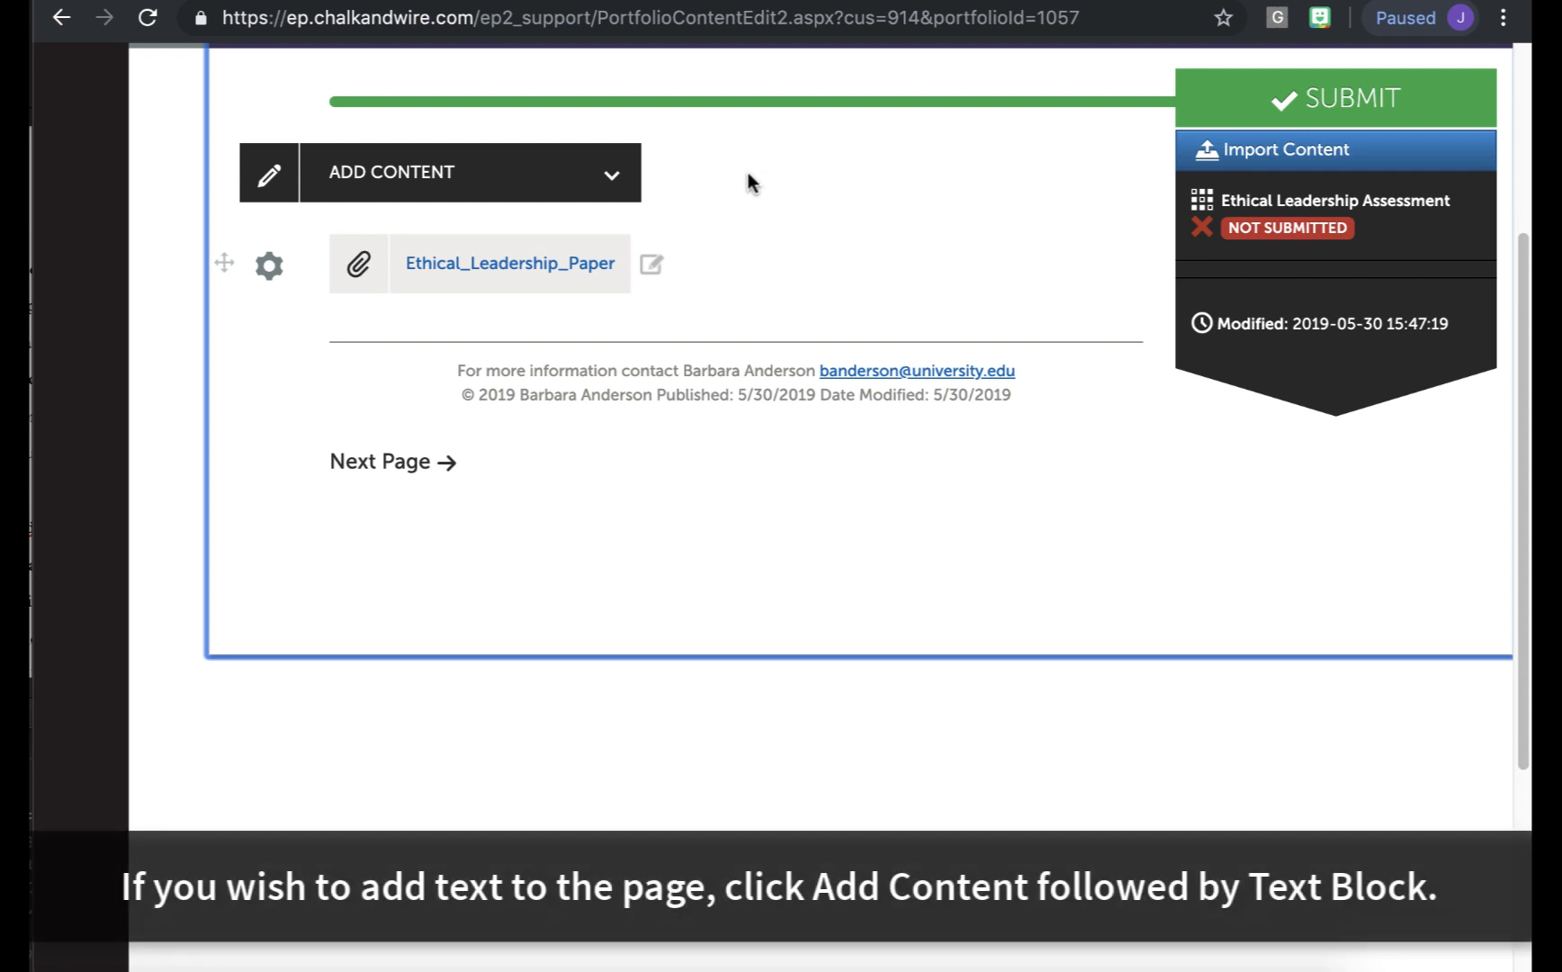
Insert a text block above the attached paper with the paragraph beginning "Ethics are the principles, values and beliefs", save it and close the editor.
left_click(559, 173)
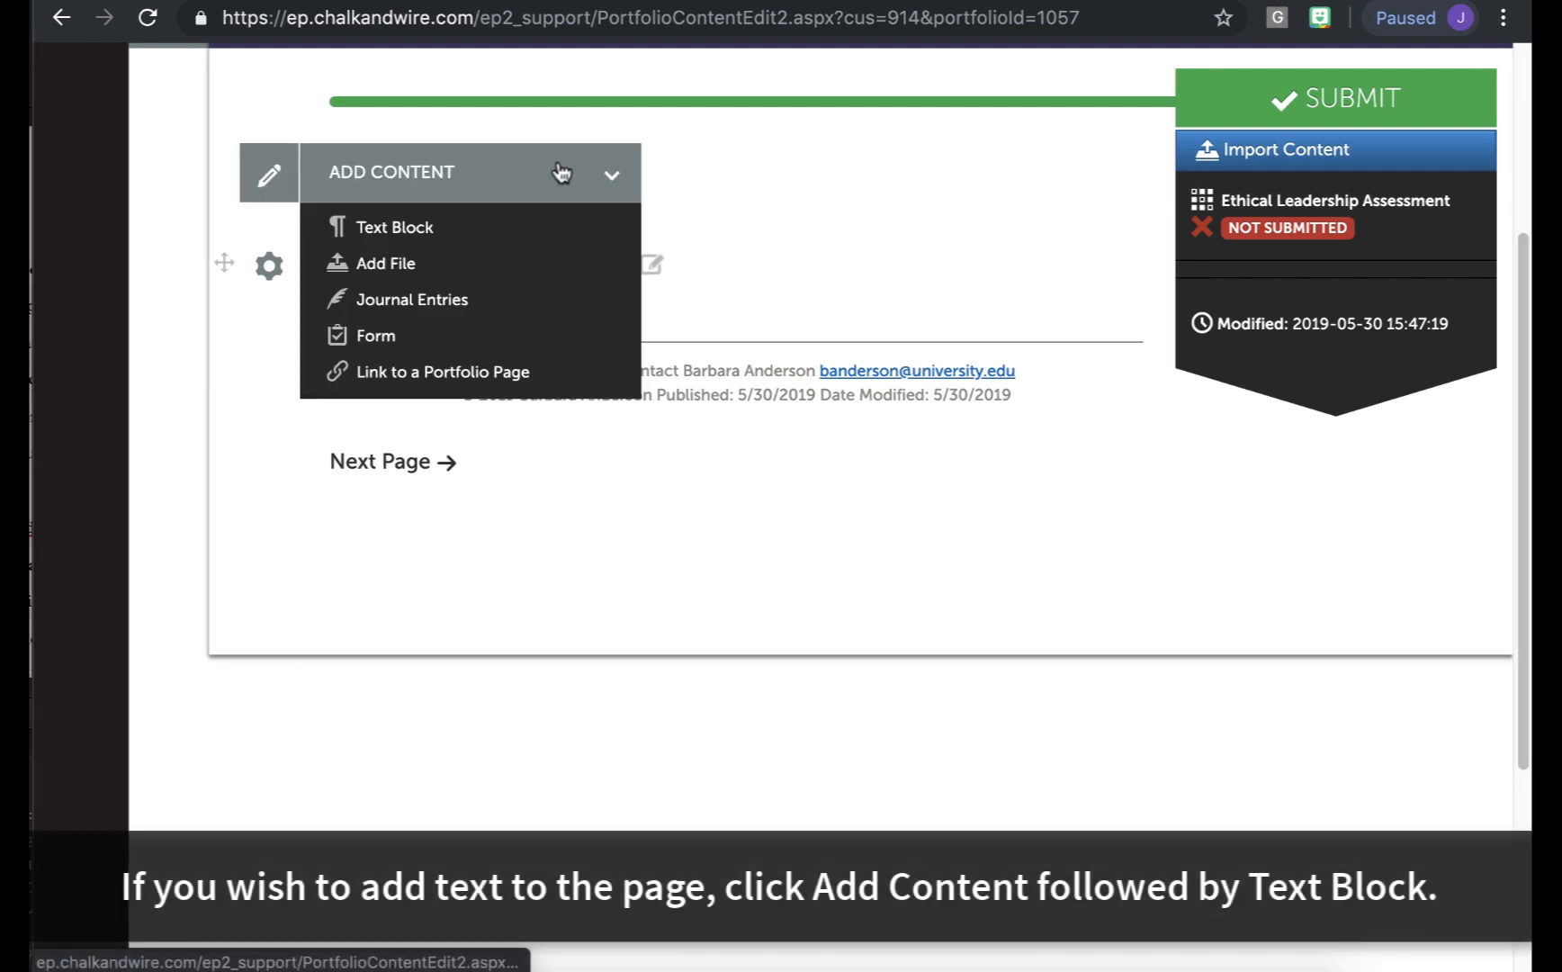
left_click(516, 229)
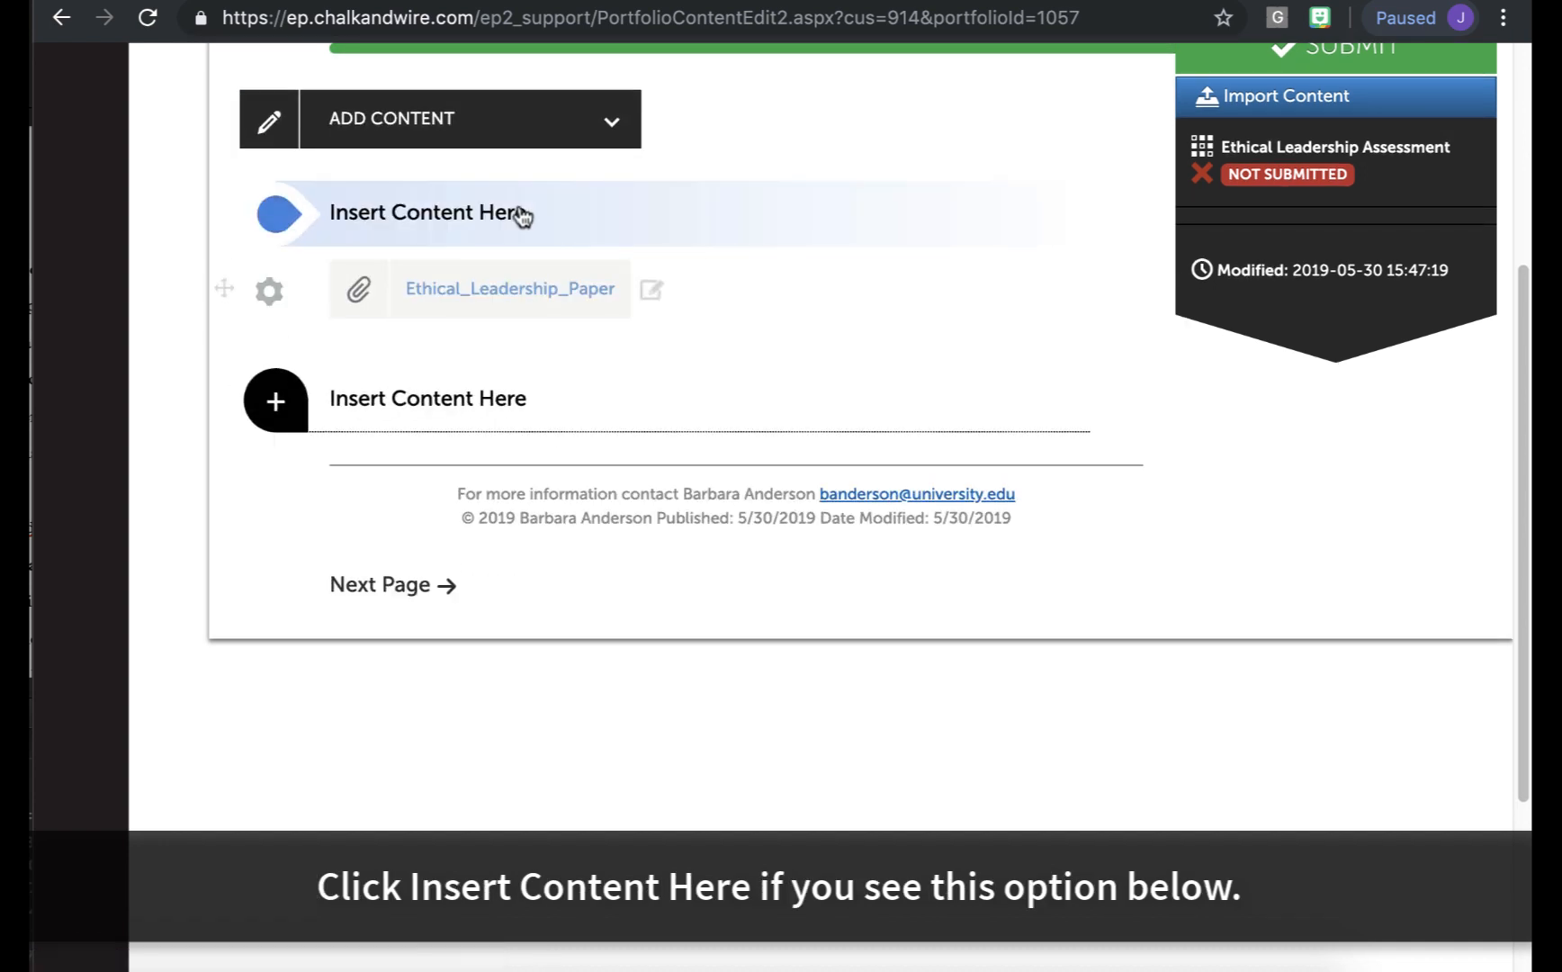
left_click(520, 214)
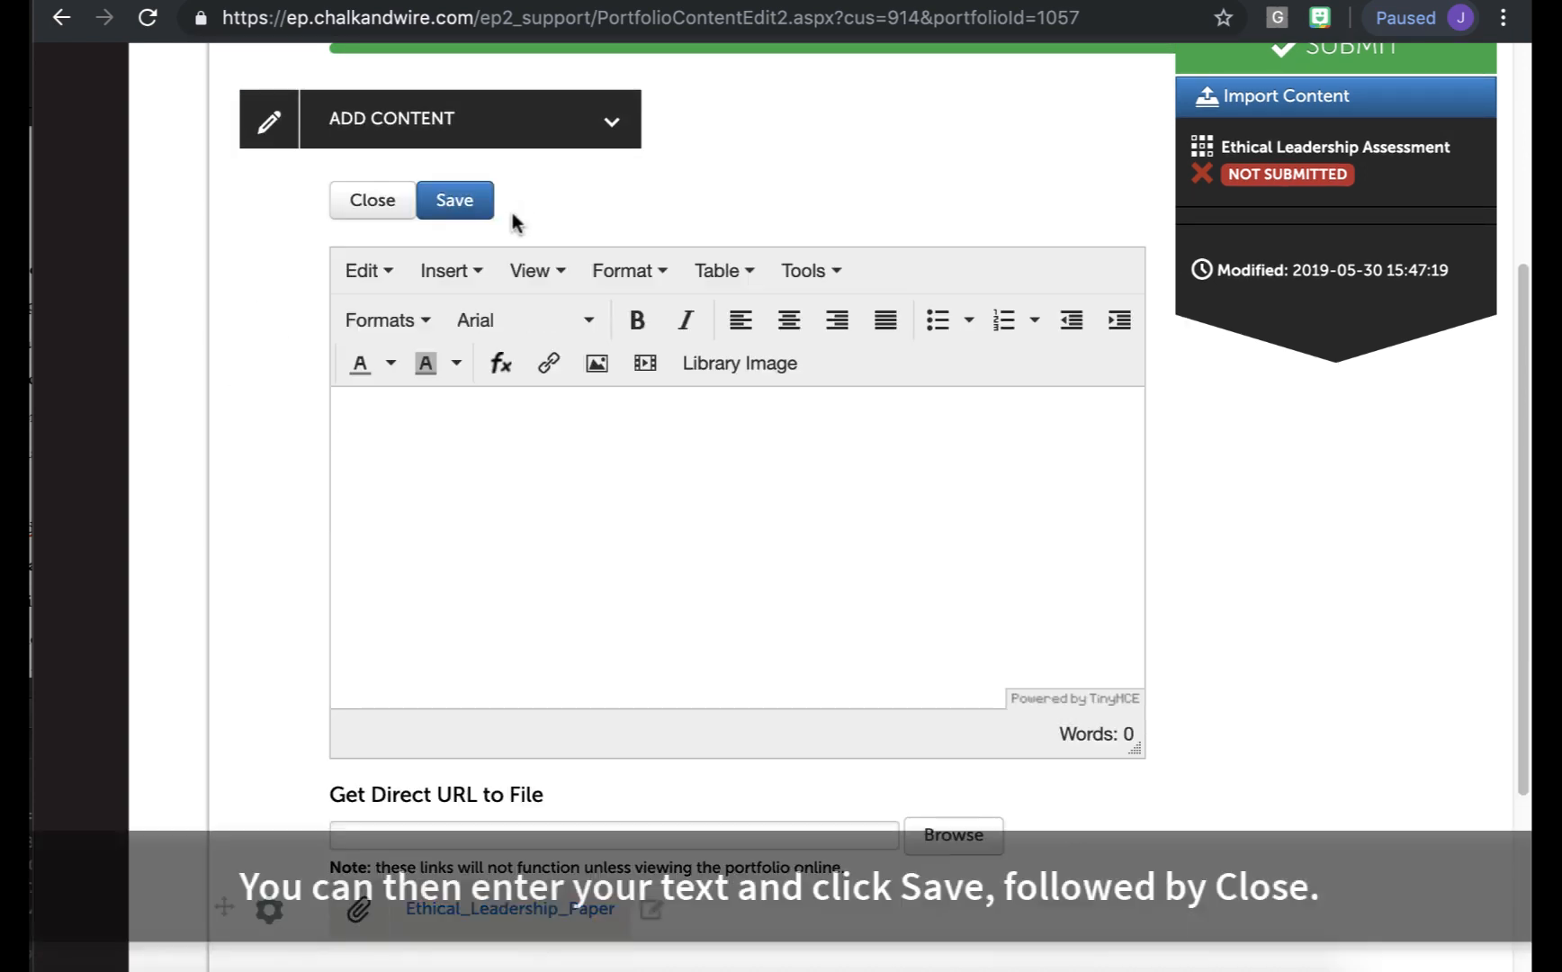
left_click(462, 426)
type("Ethics are the principles, values and beliefs that define what is right and what is wrong behavior. Ethical challenges arise at all levels of leadership and in all types of organizations – for-profit, nonprofit, government – and involve a complex relationship between individual character and cultural influences. This paper will explore what this means, and how the relationship individual character and cultural influences plays out practically in organizations.")
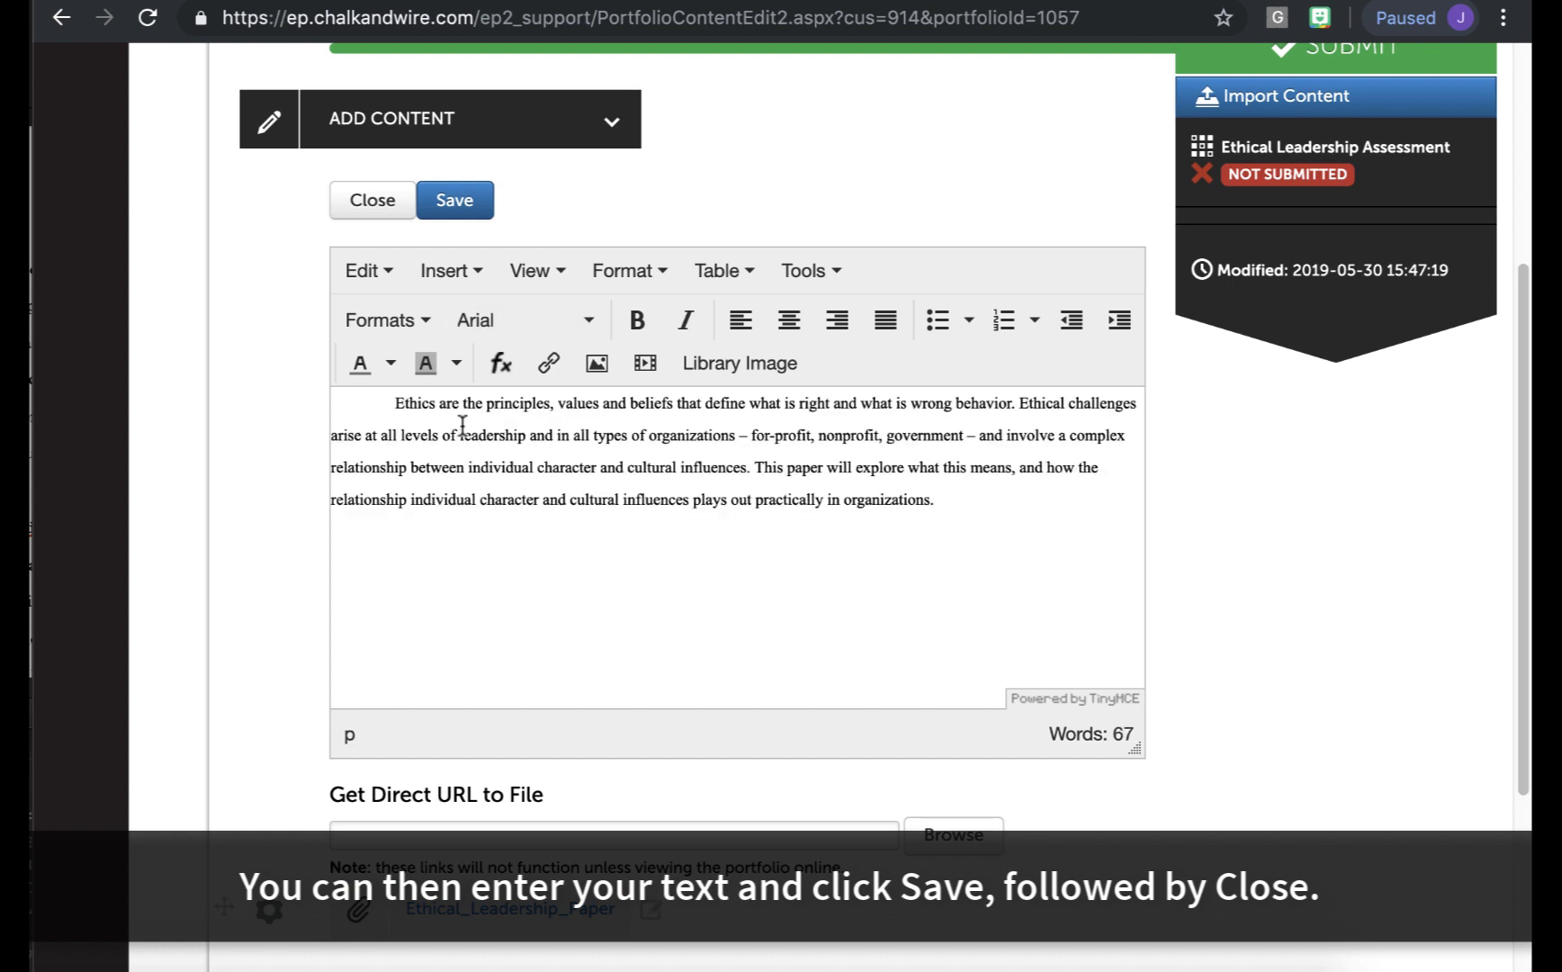
left_click(469, 207)
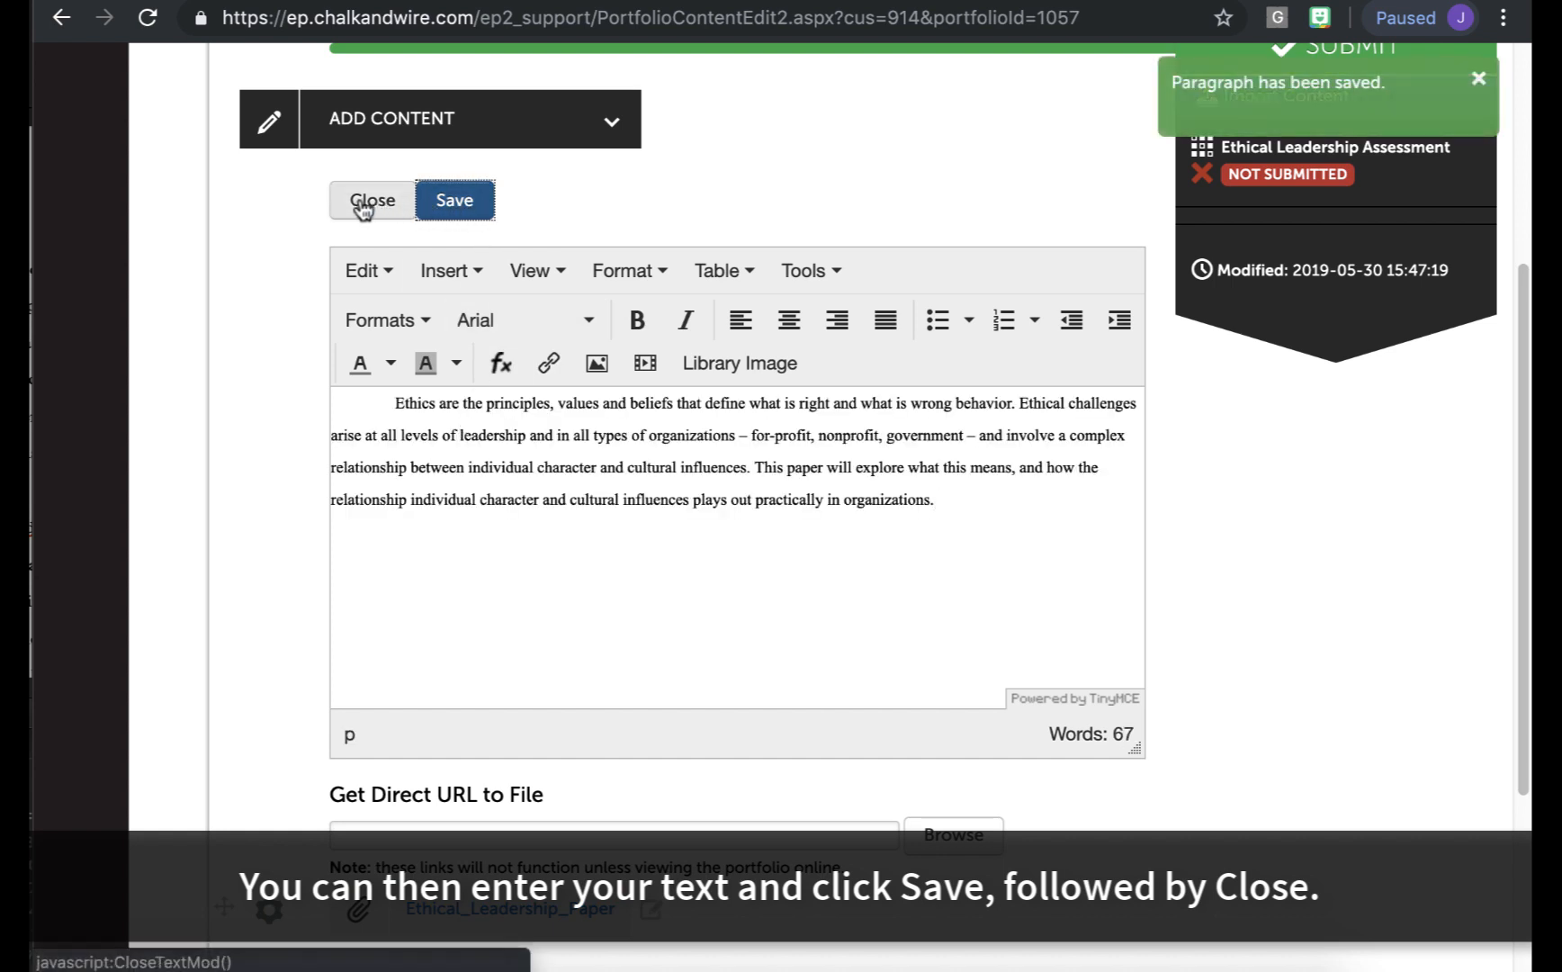
left_click(365, 201)
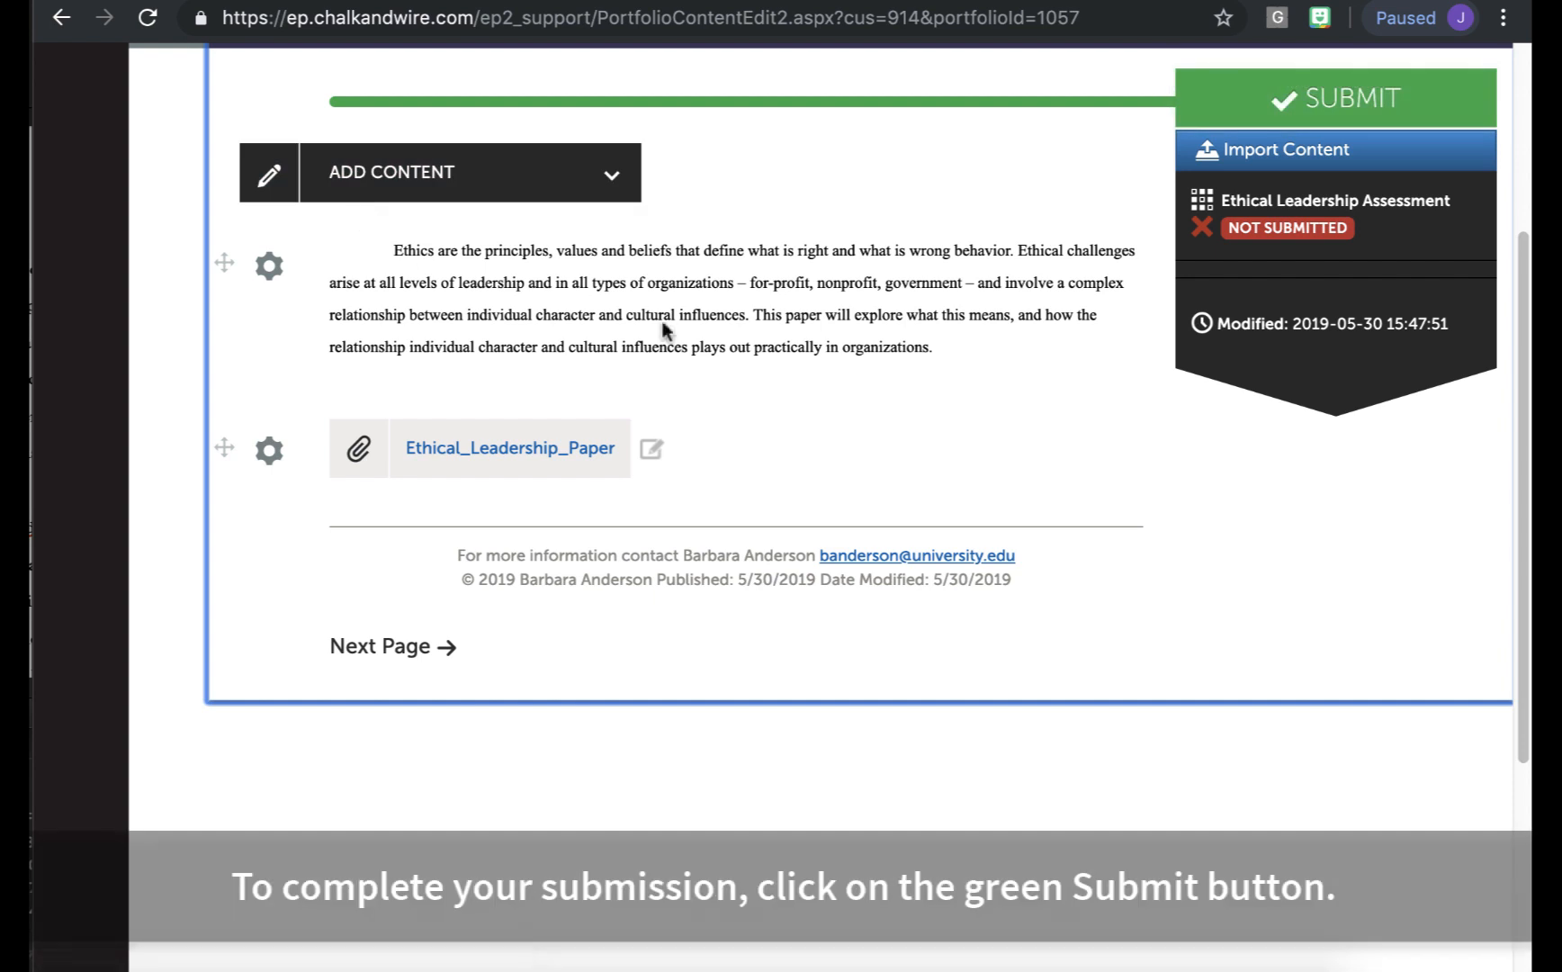
Submit the page for the Ethical Leadership Assessment, looking up the assessor by surname and selecting the assessor's full name.
left_click(1206, 115)
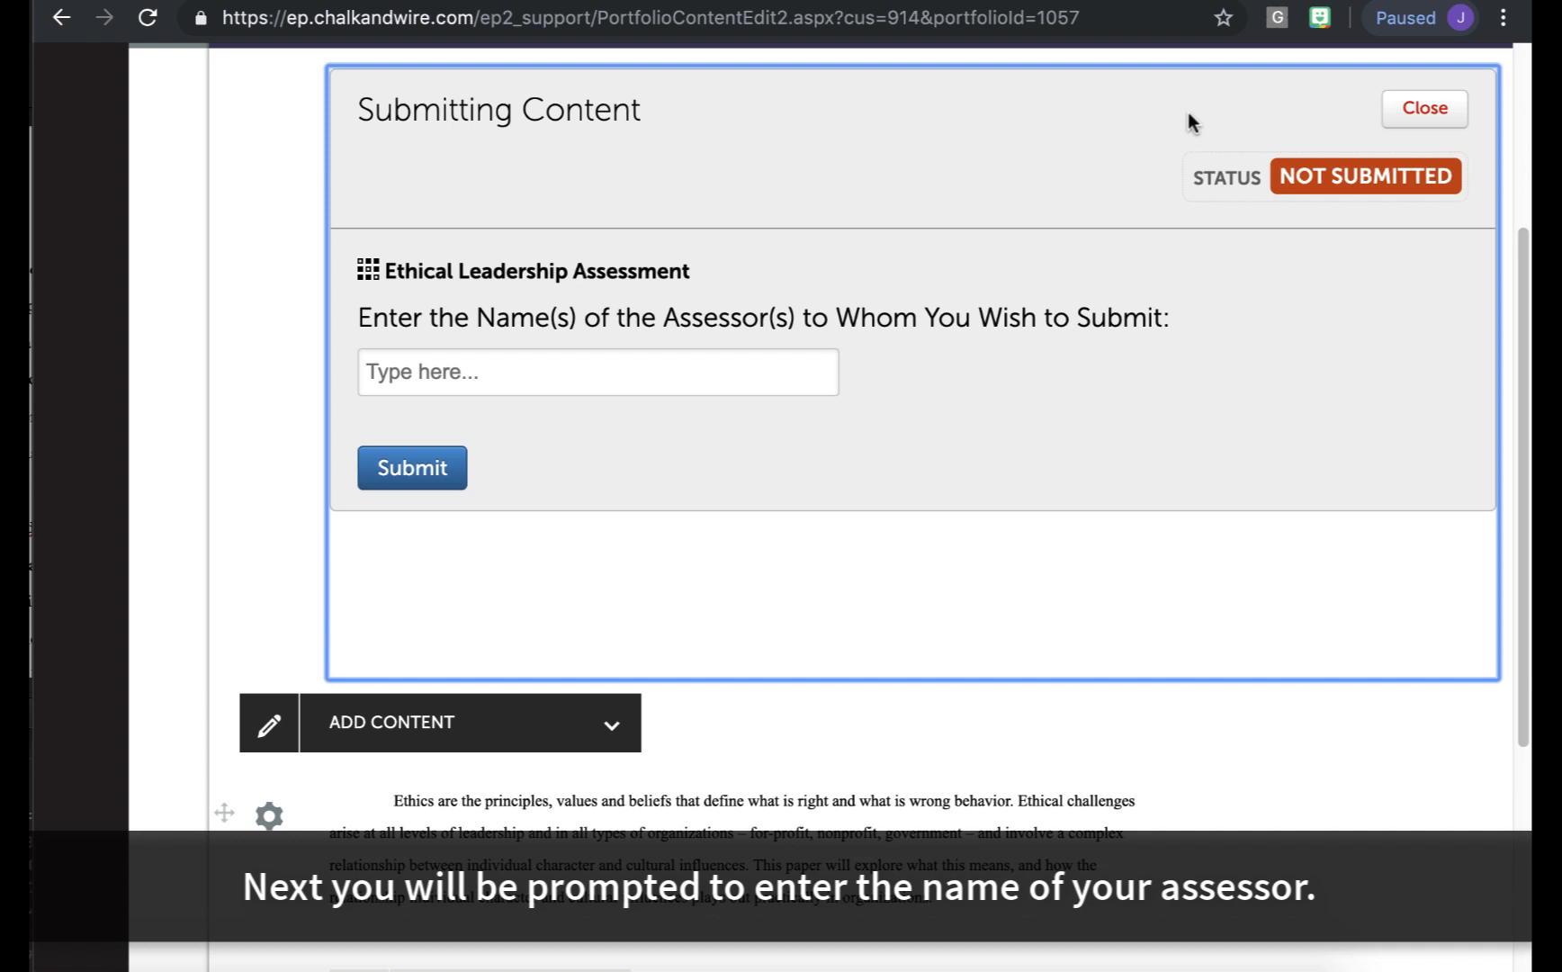
left_click(689, 375)
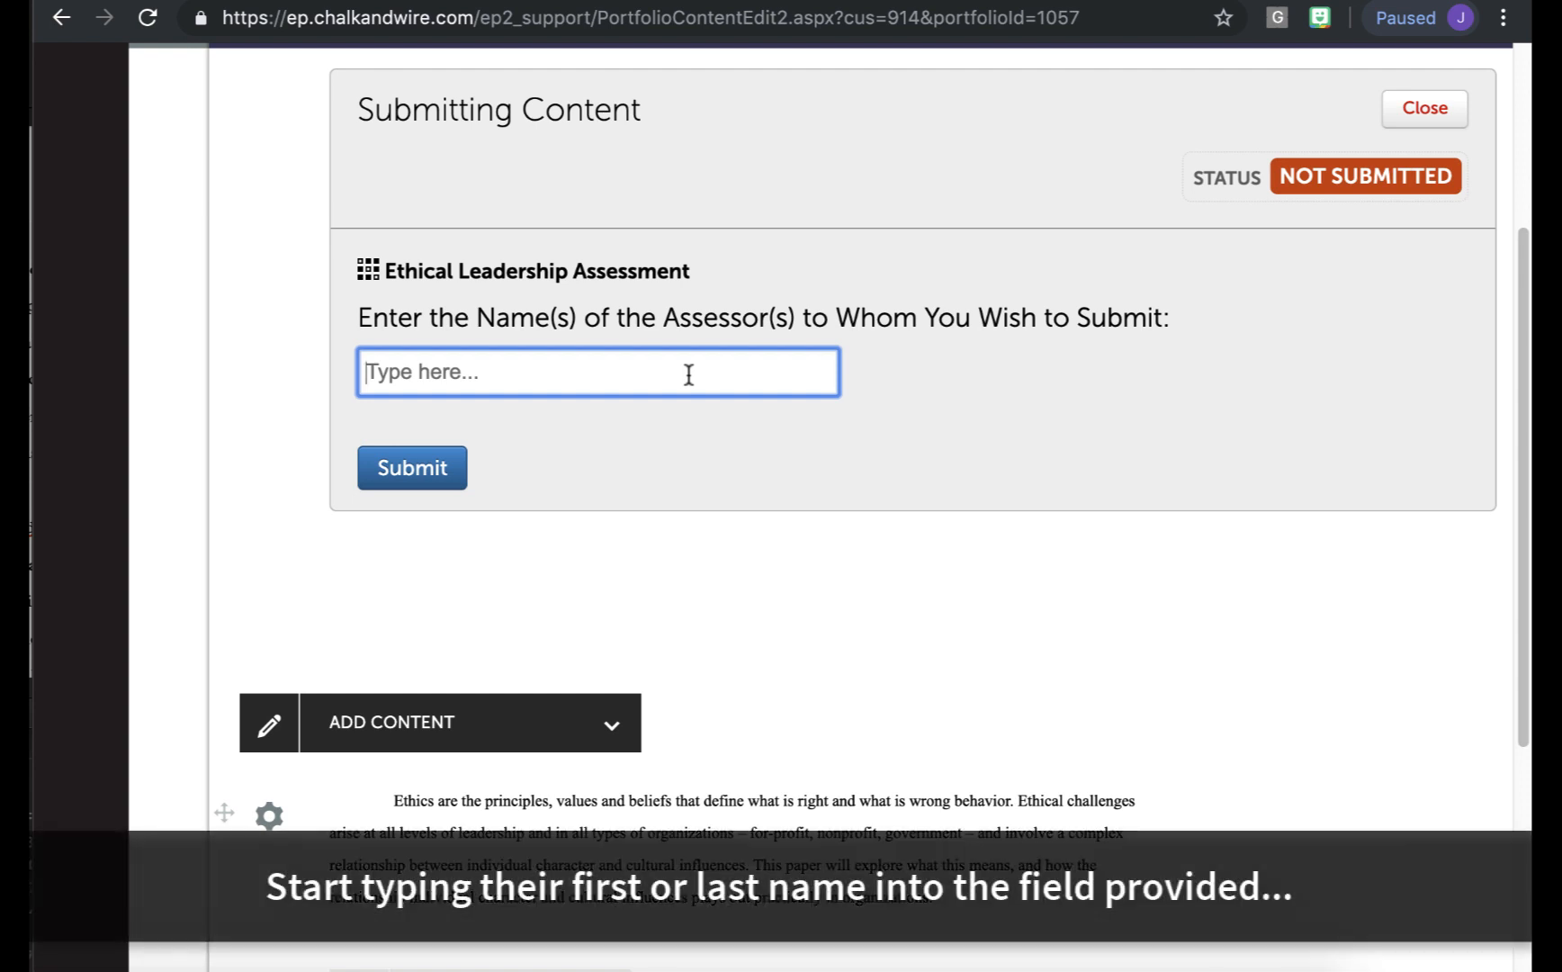
type("dawes")
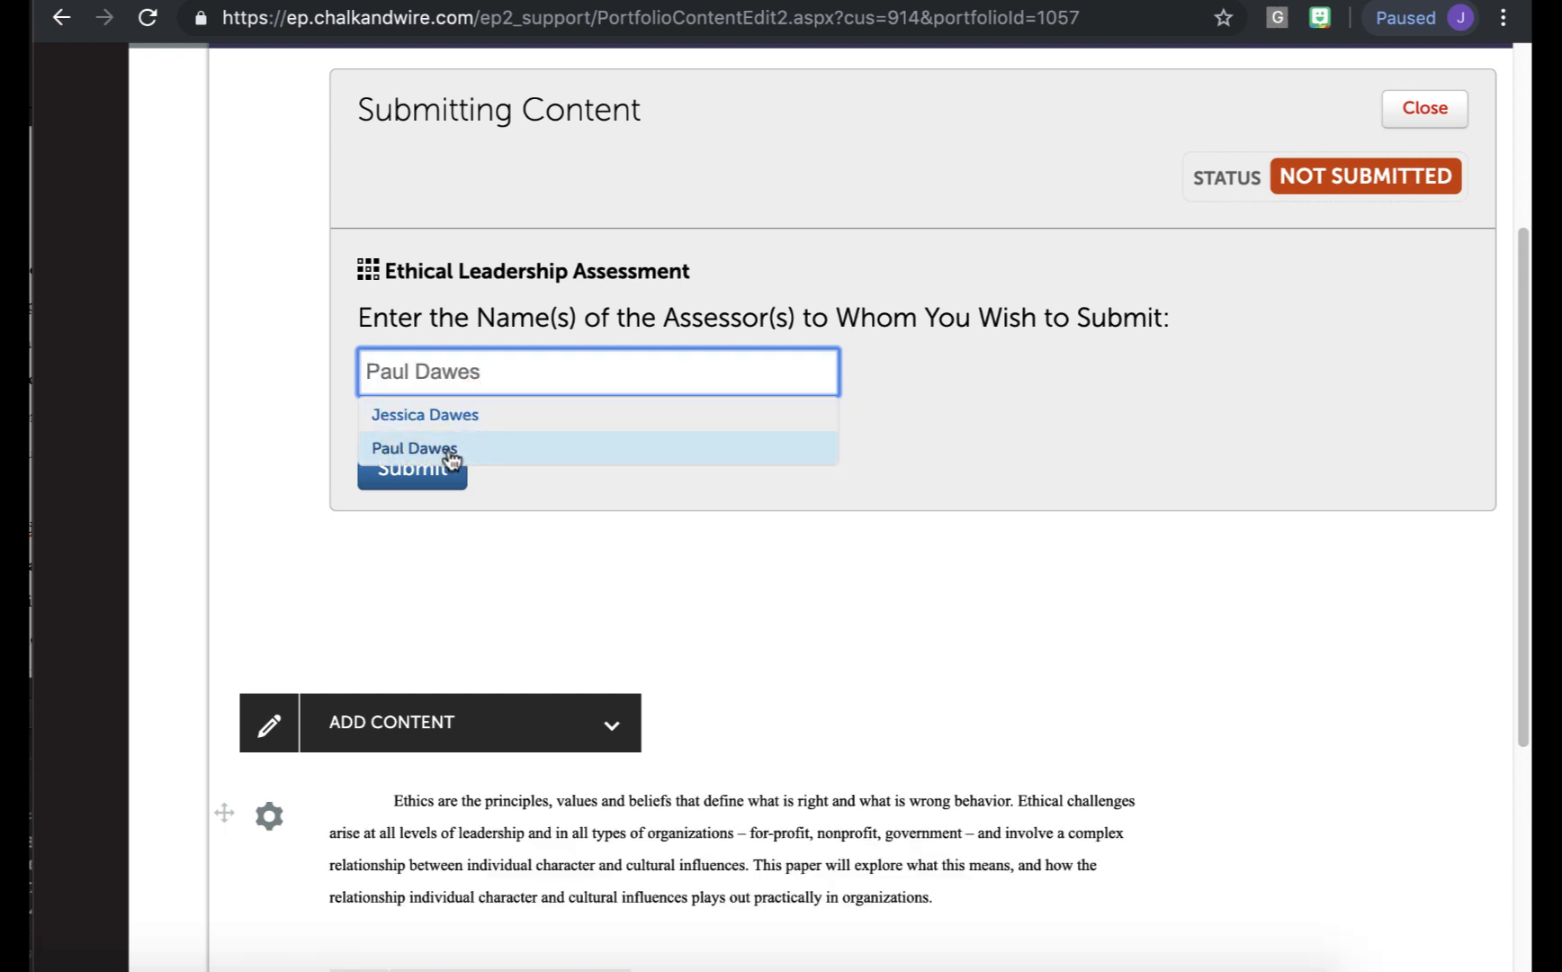
left_click(446, 447)
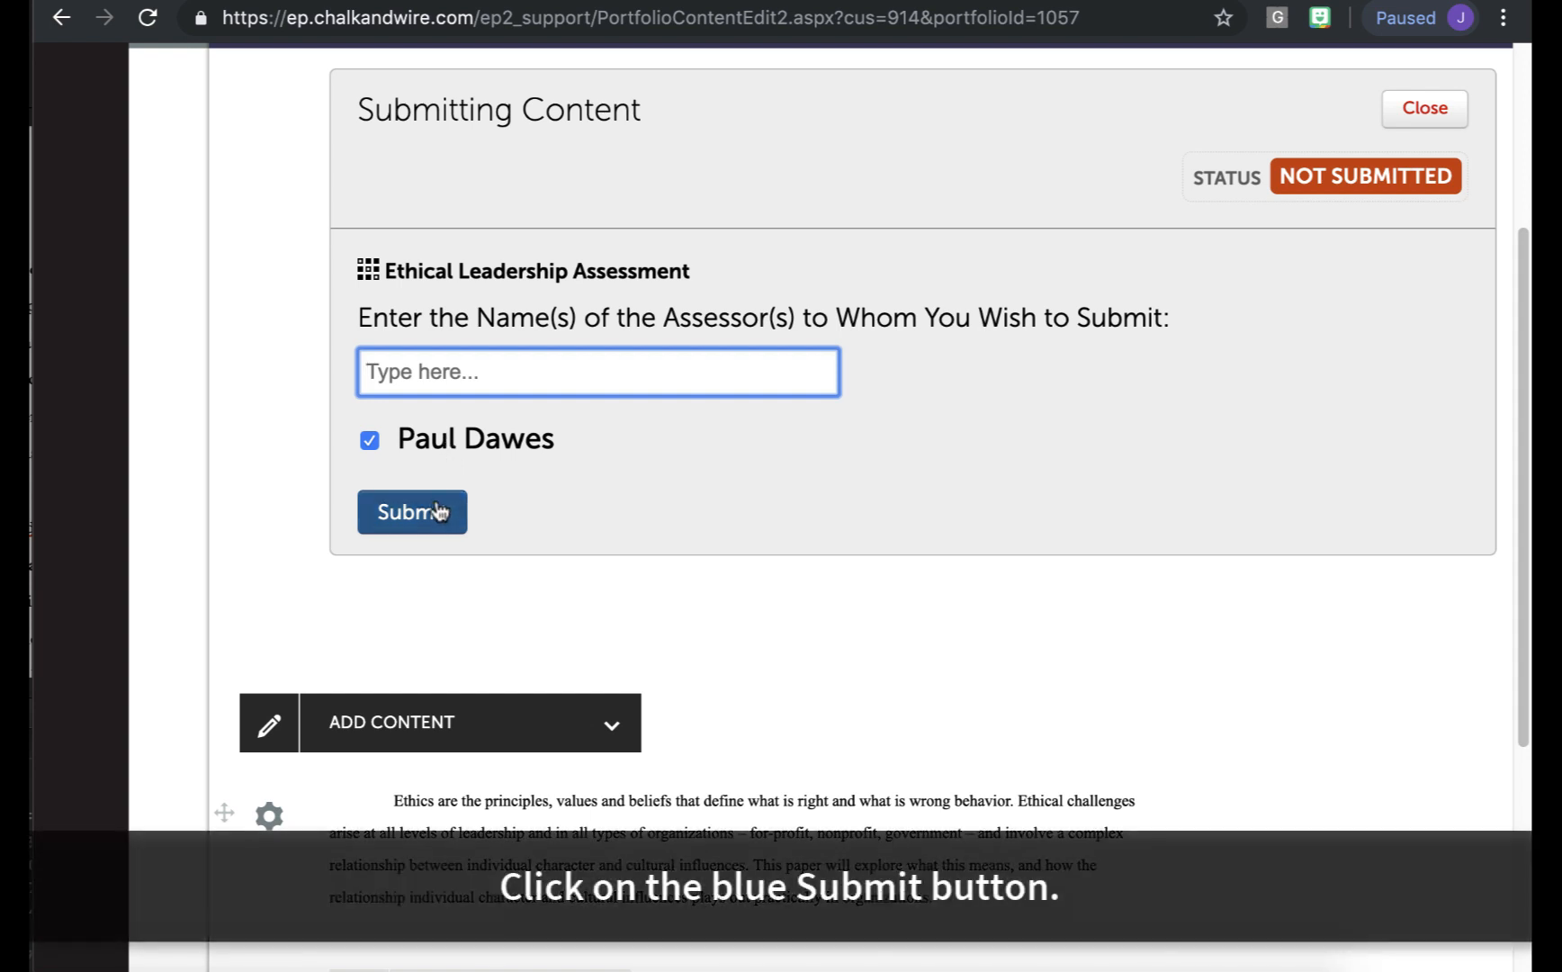
left_click(449, 516)
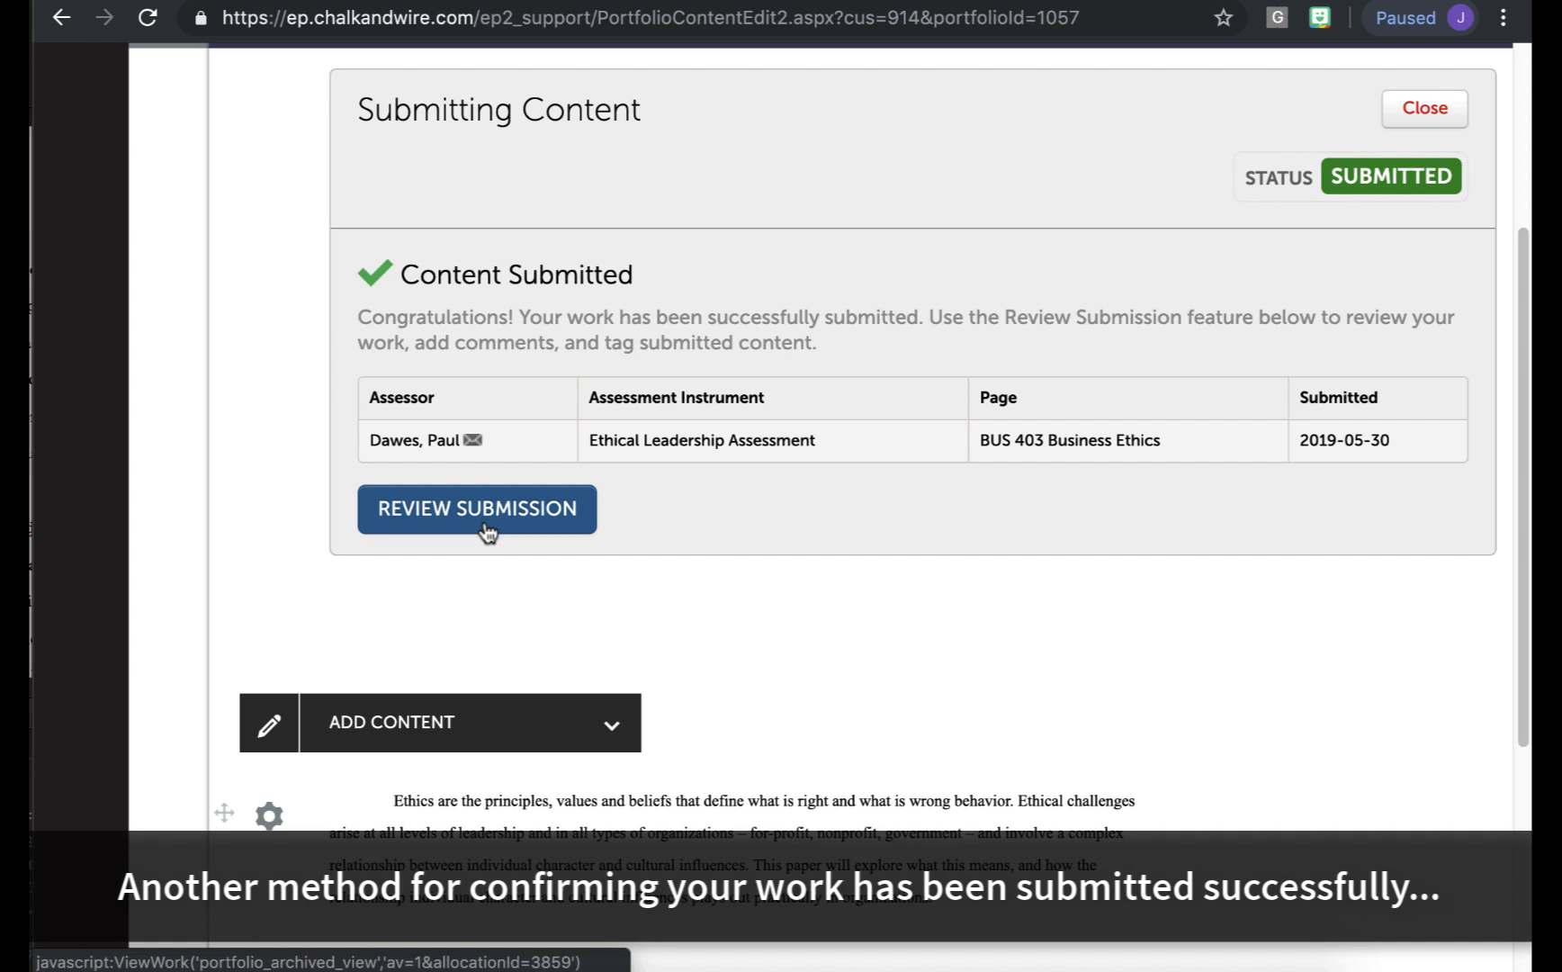
Open My Results, view the summary of the BUS 403 Business Ethics submission dated 2019-05-22, and close the summary.
scroll(286, 427, "up", 4)
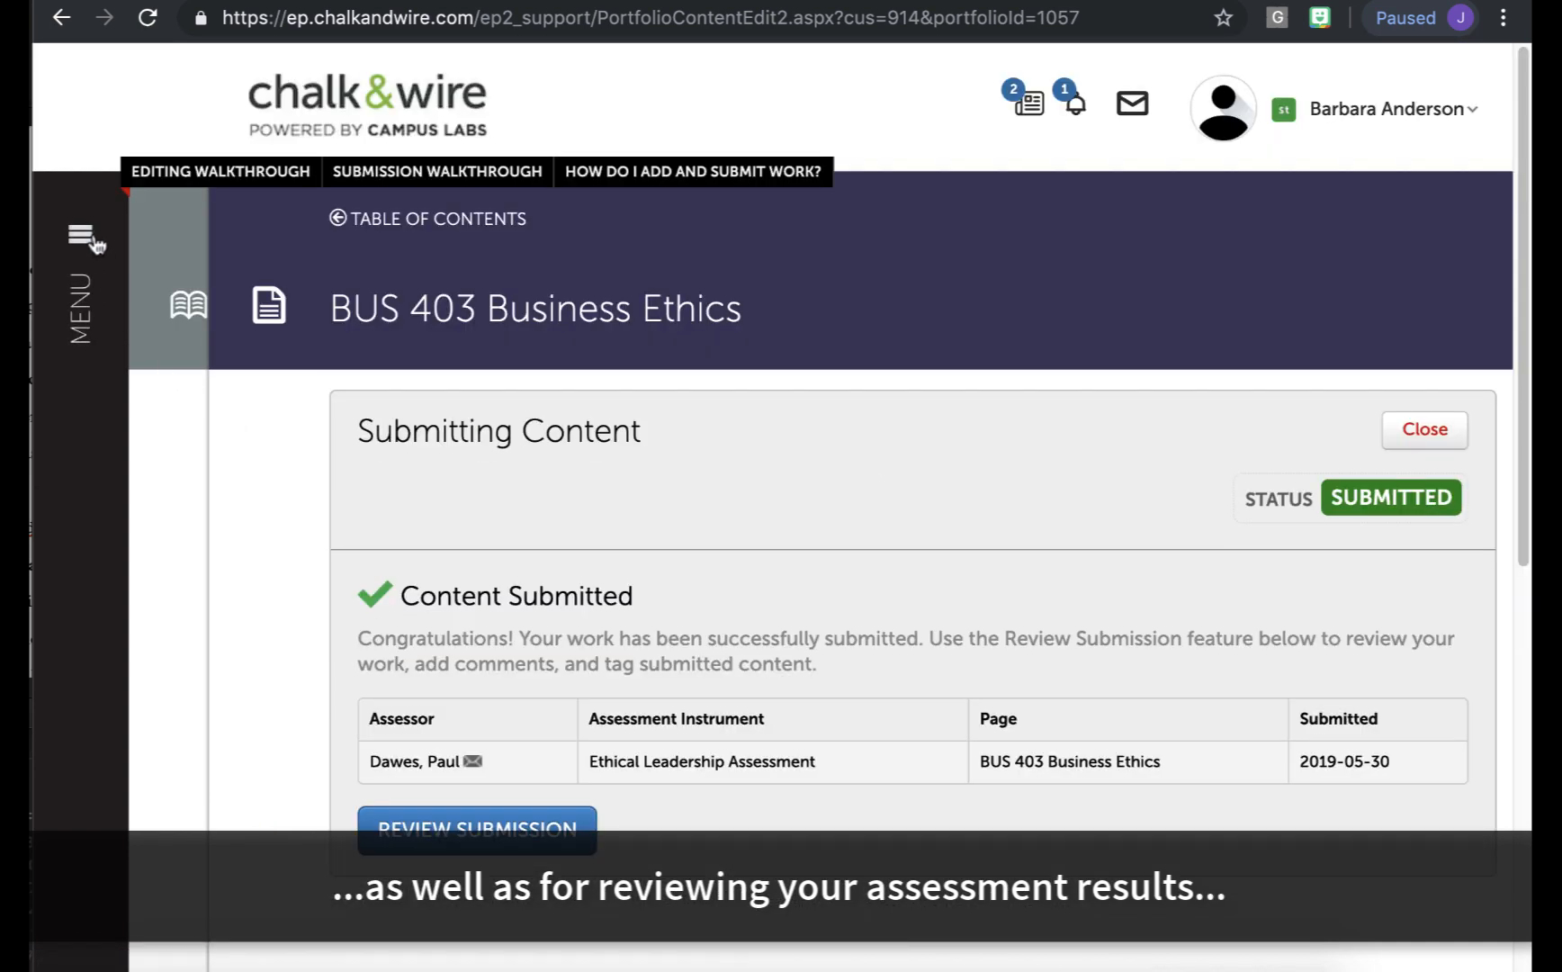
left_click(88, 236)
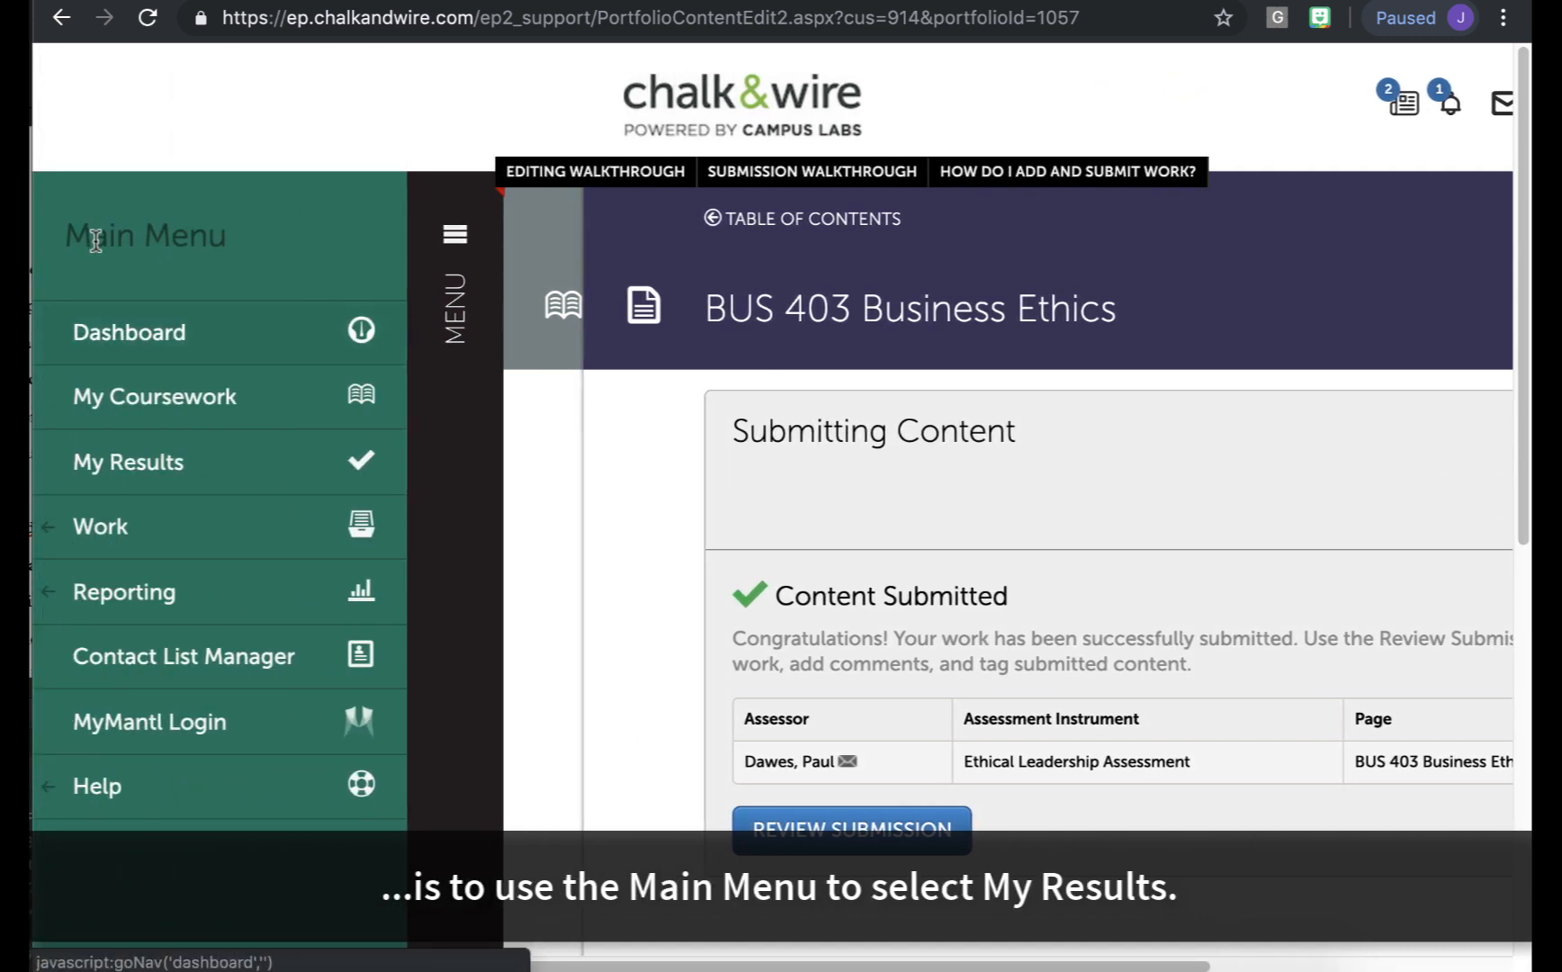
left_click(163, 464)
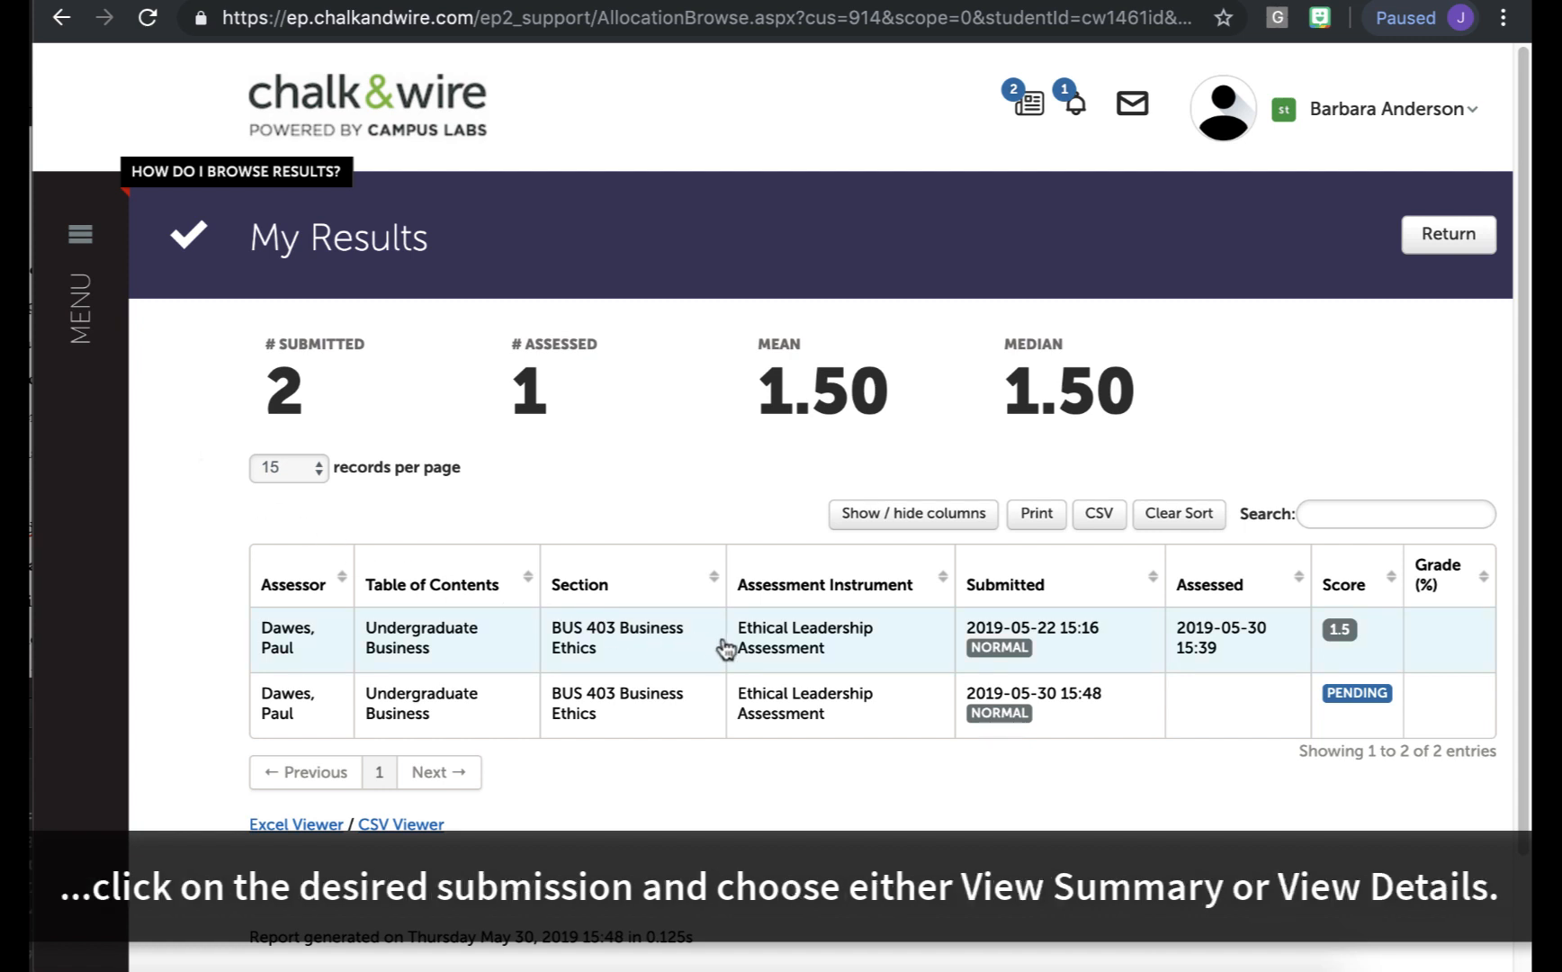
left_click(699, 654)
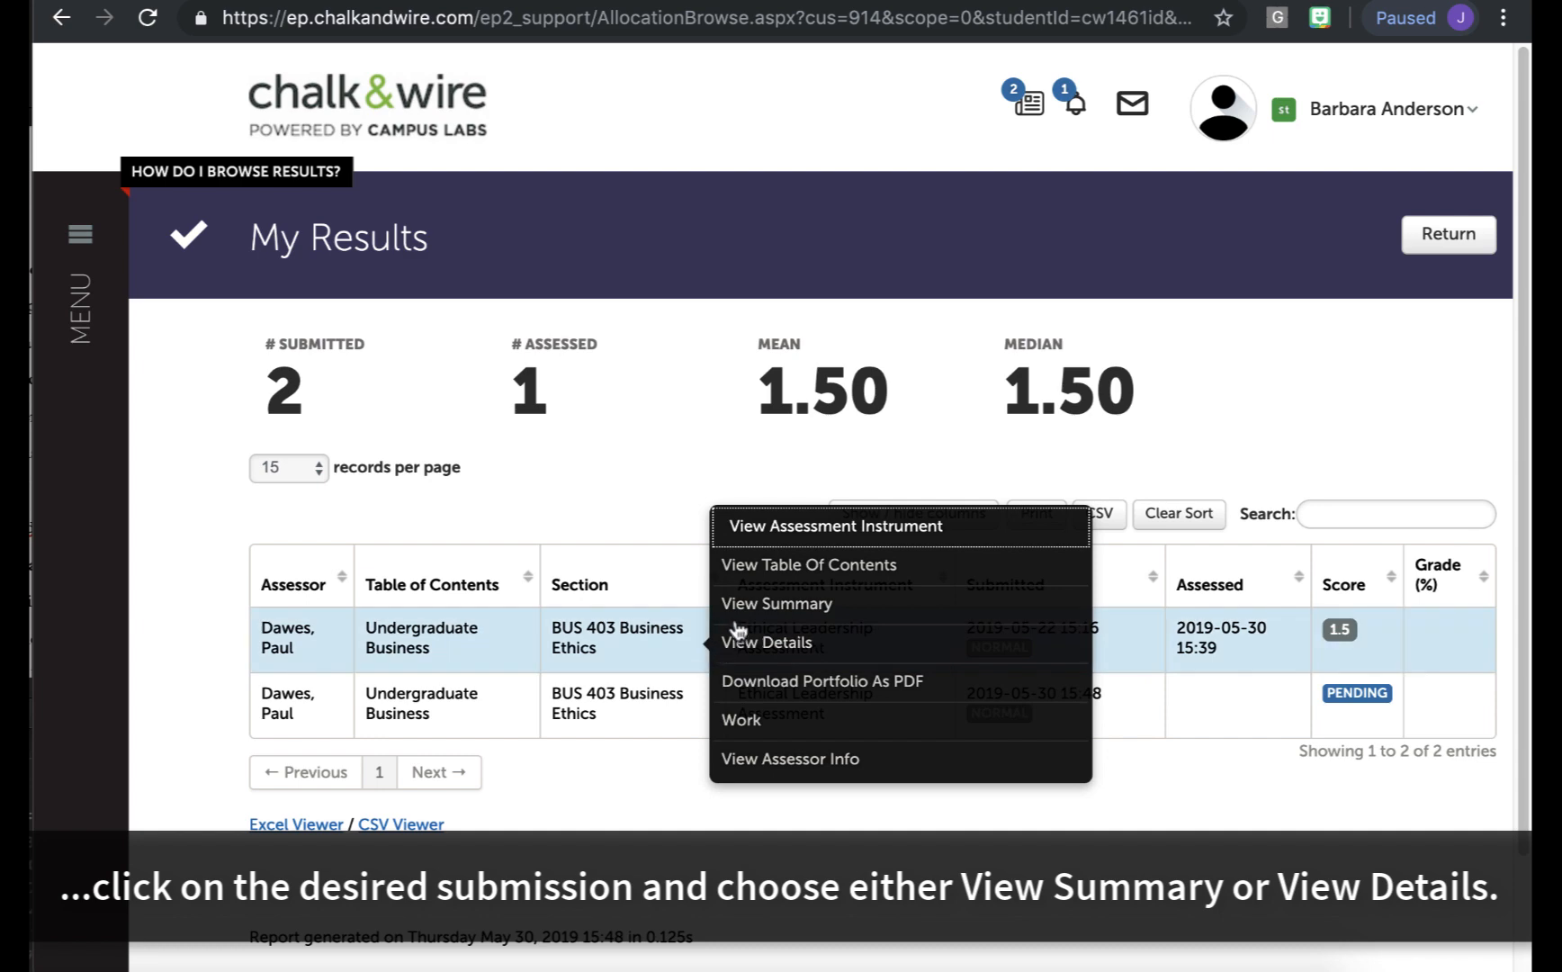
left_click(740, 616)
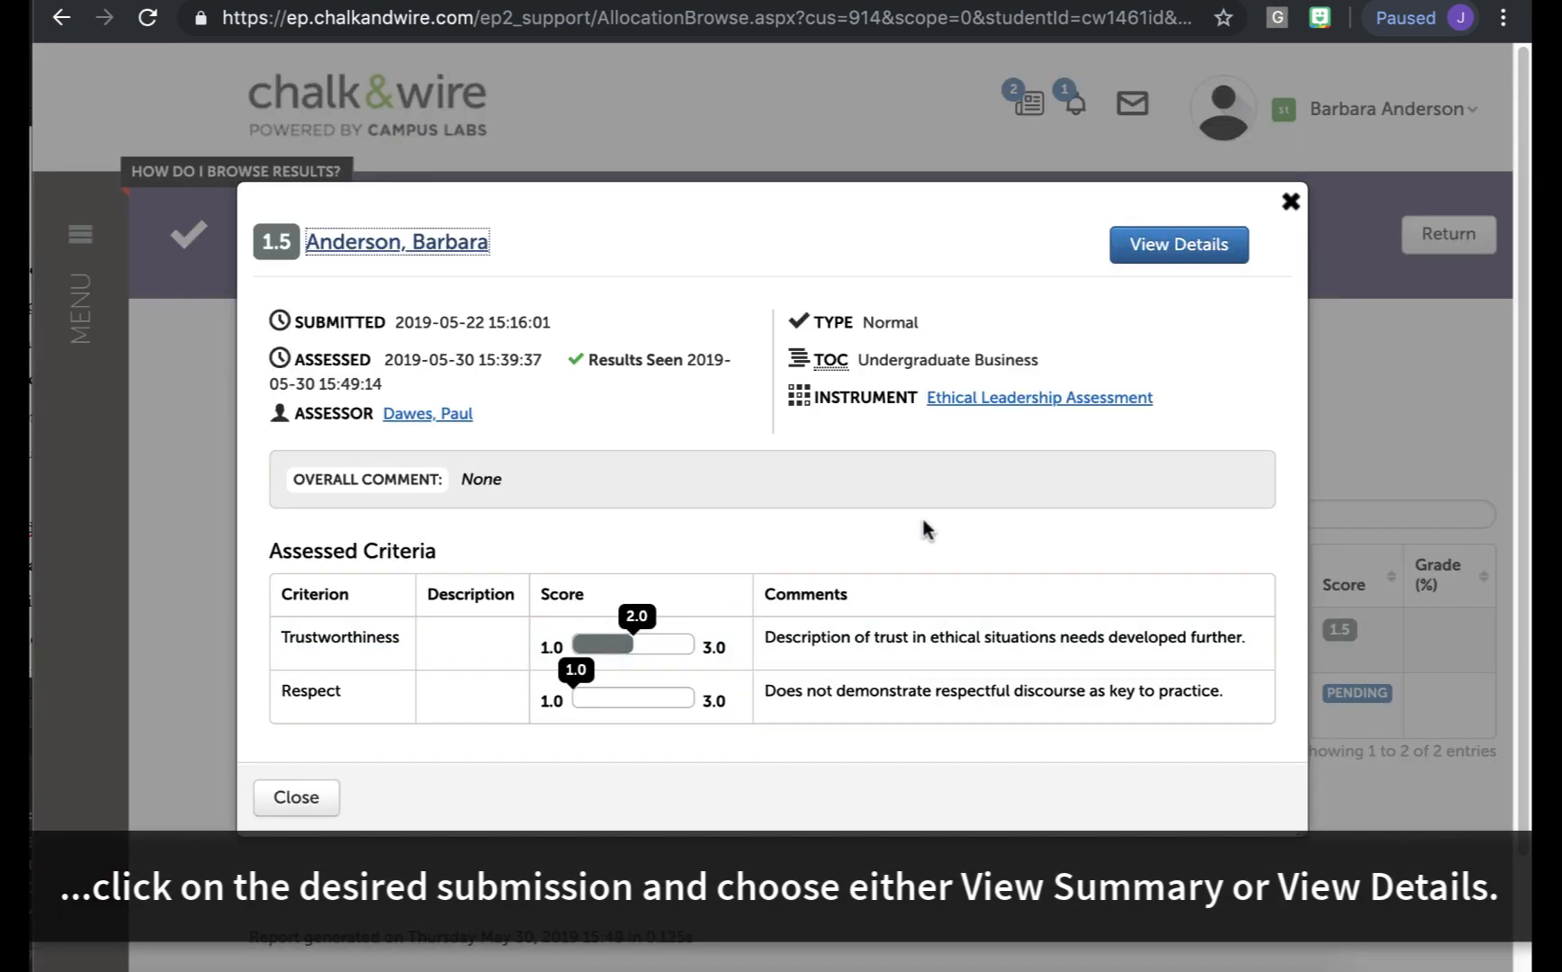
left_click(1291, 203)
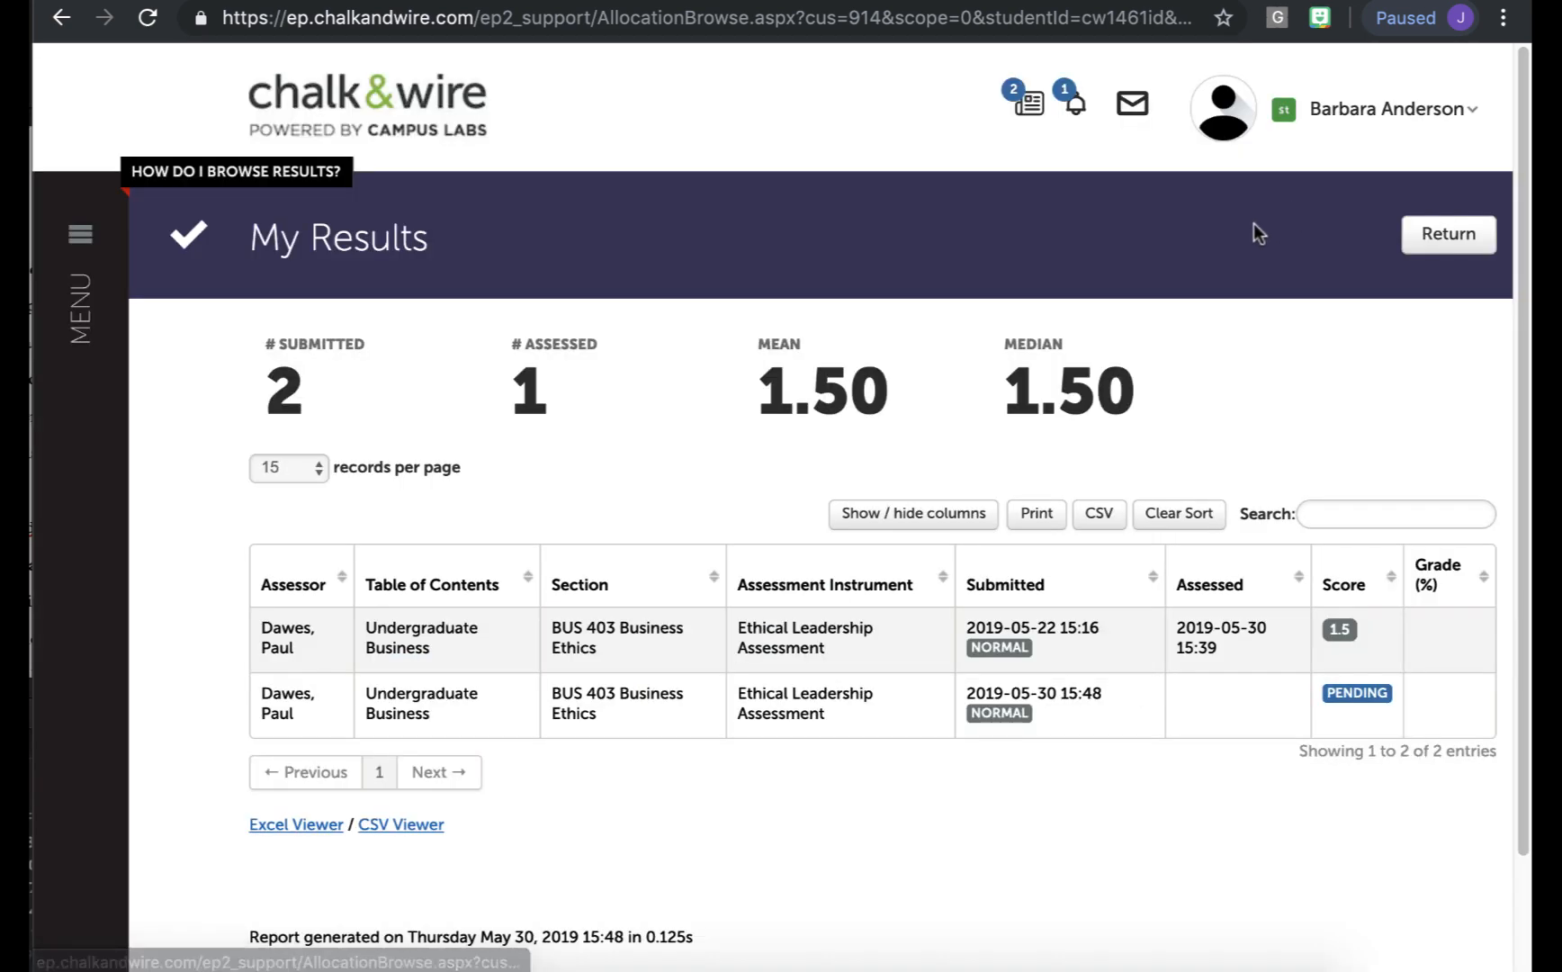
Open the User Guide from the help options and go to its Student documentation.
scroll(209, 441, "down", 2)
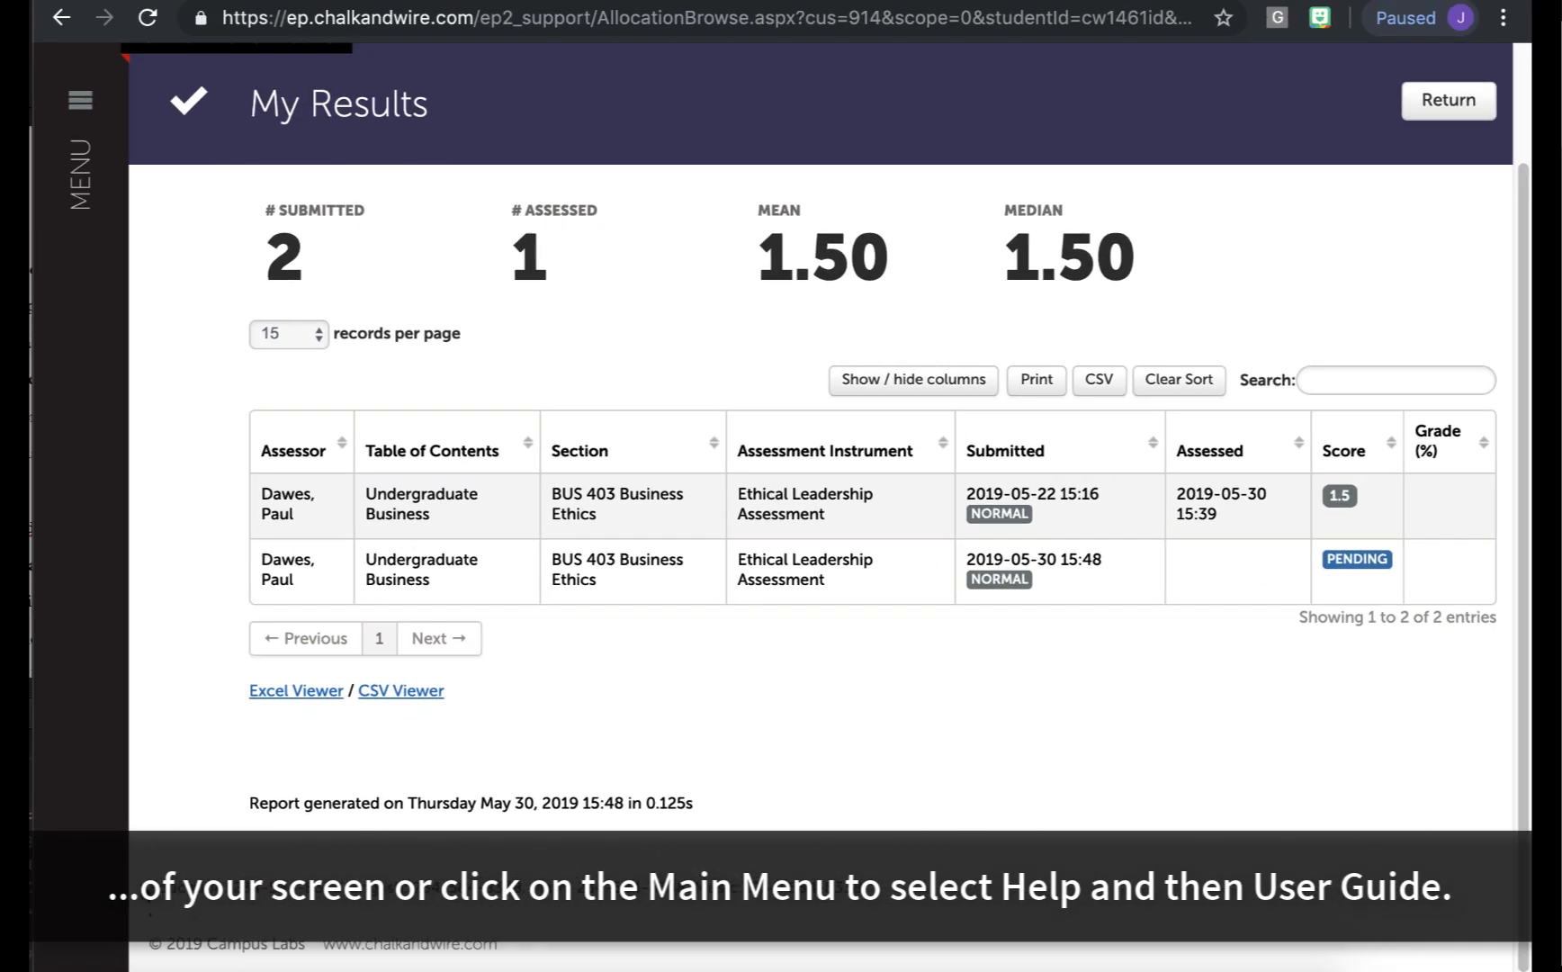
scroll(172, 589, "up", 3)
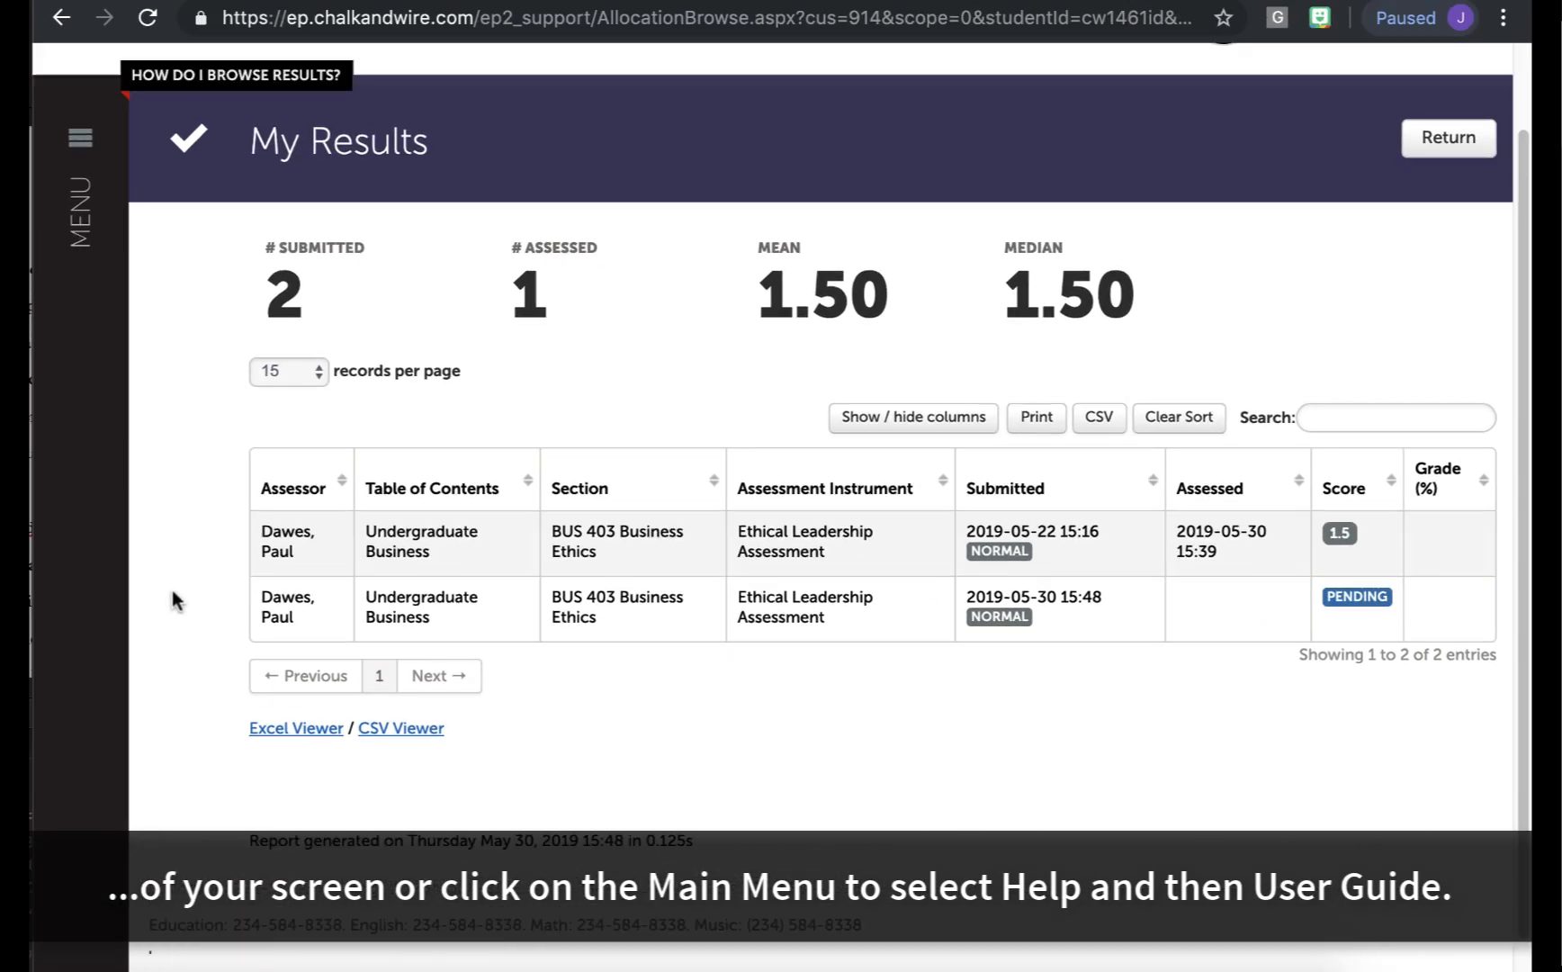
left_click(80, 236)
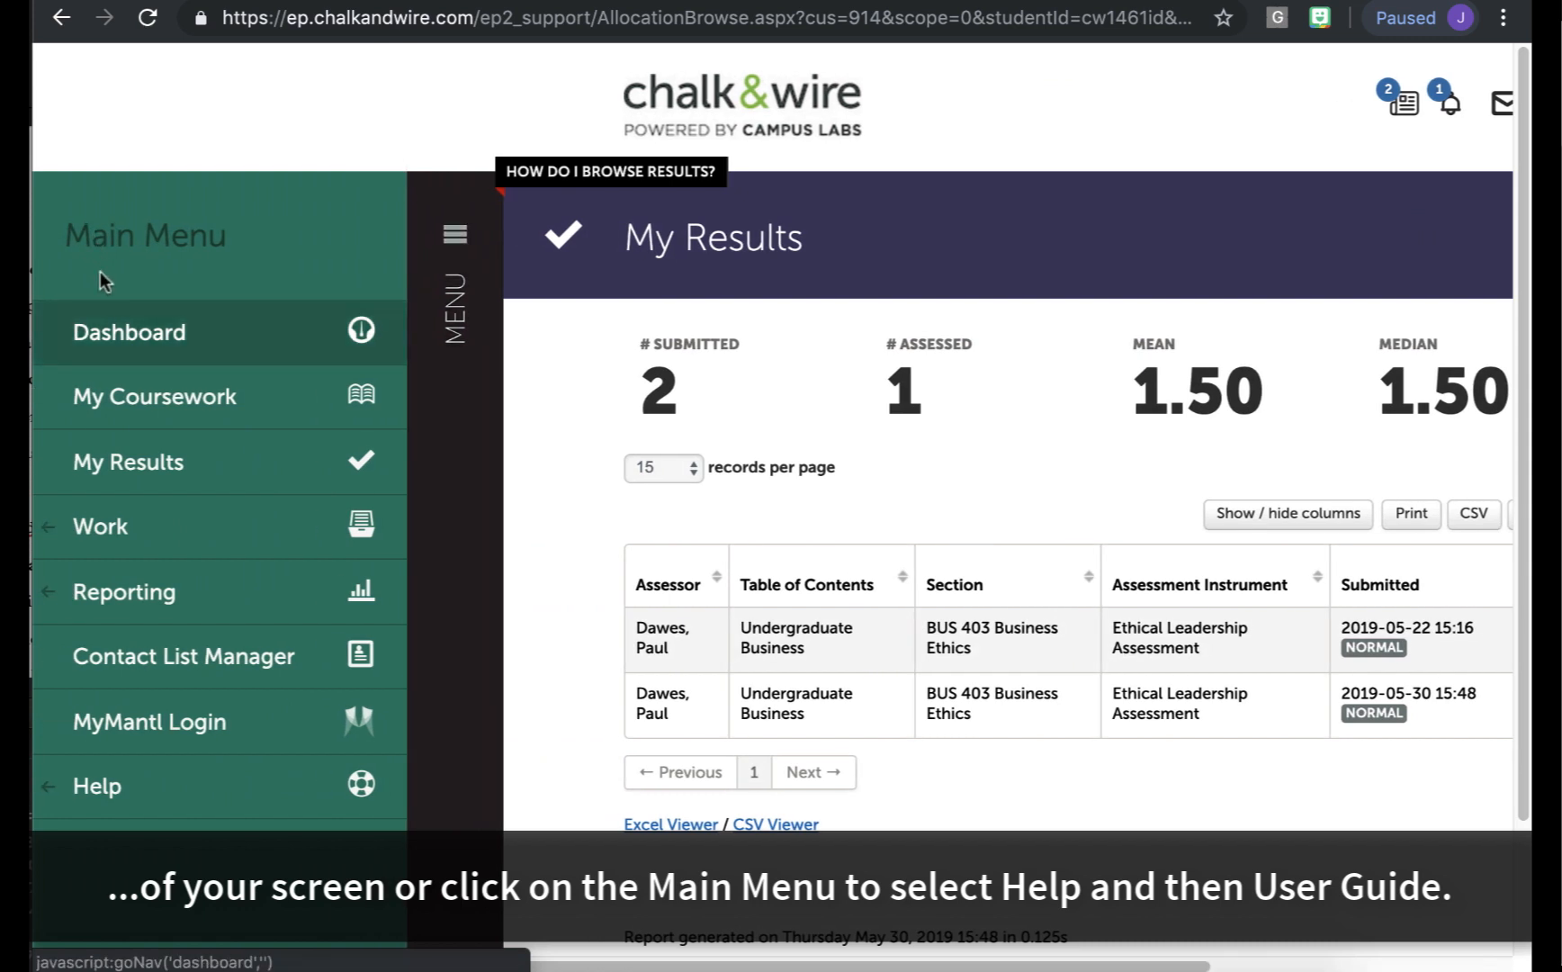
left_click(219, 803)
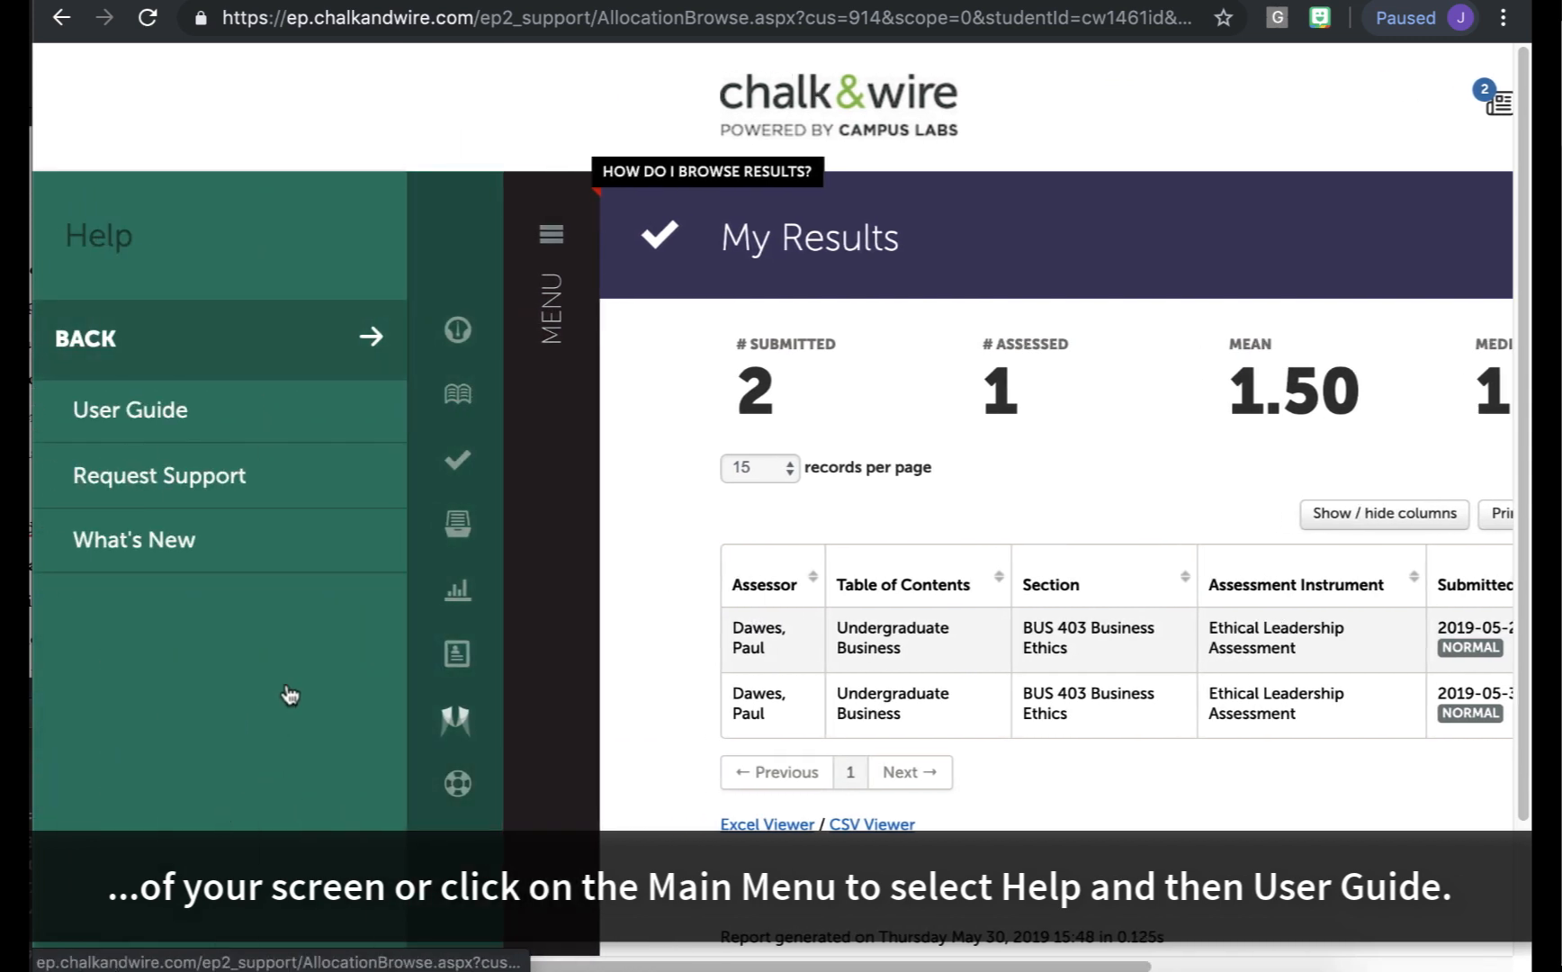
left_click(176, 412)
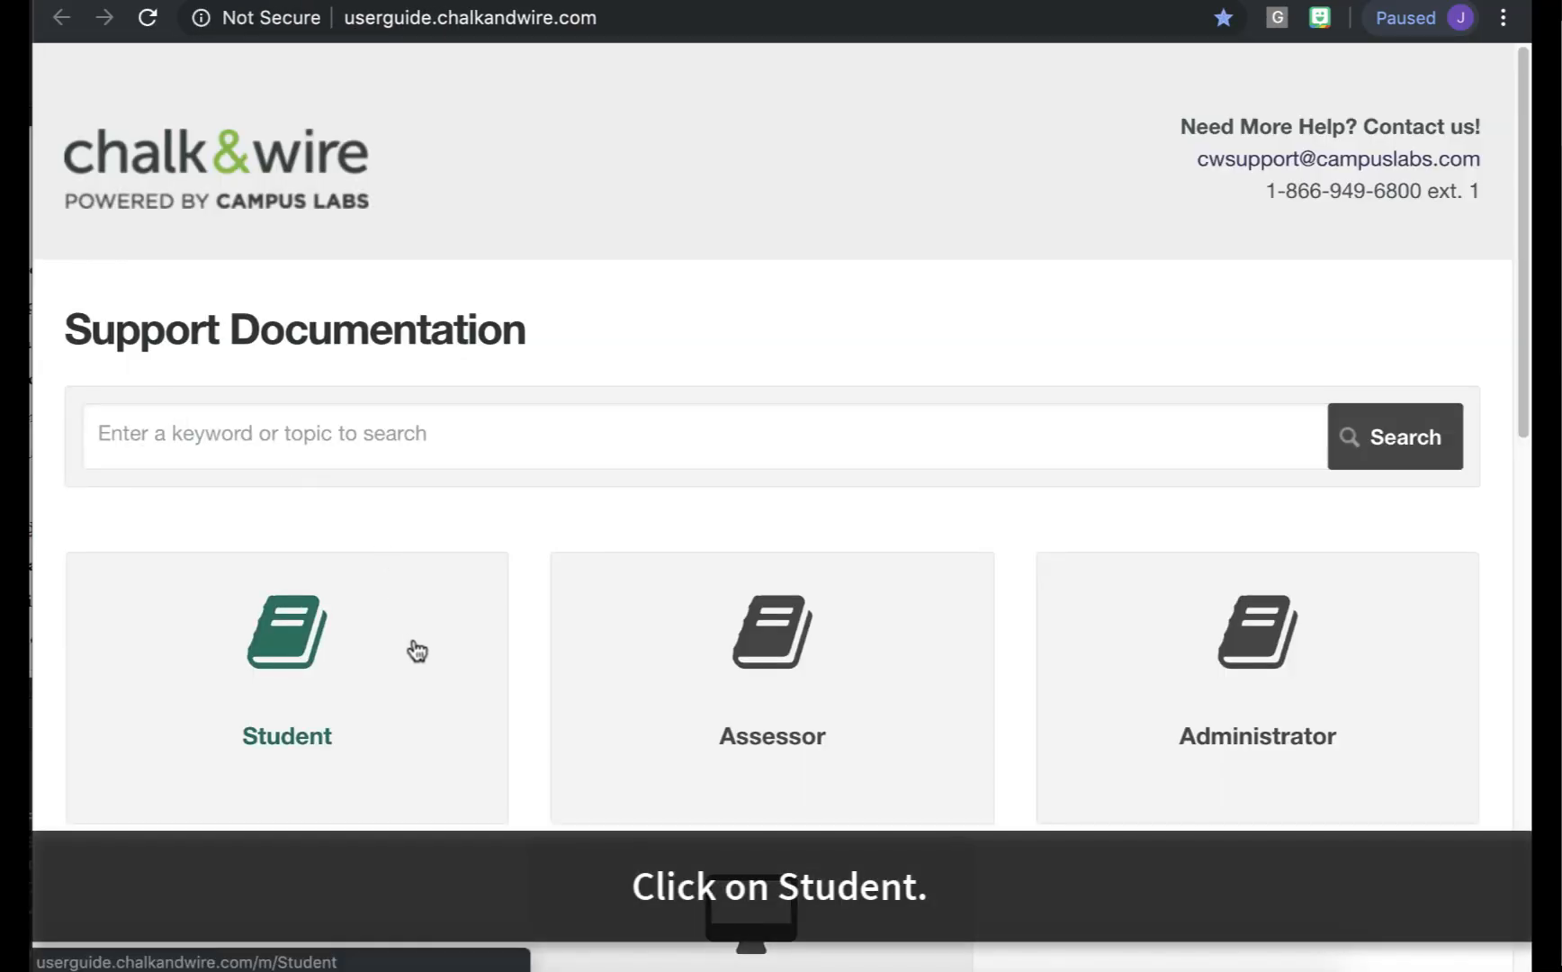
left_click(417, 650)
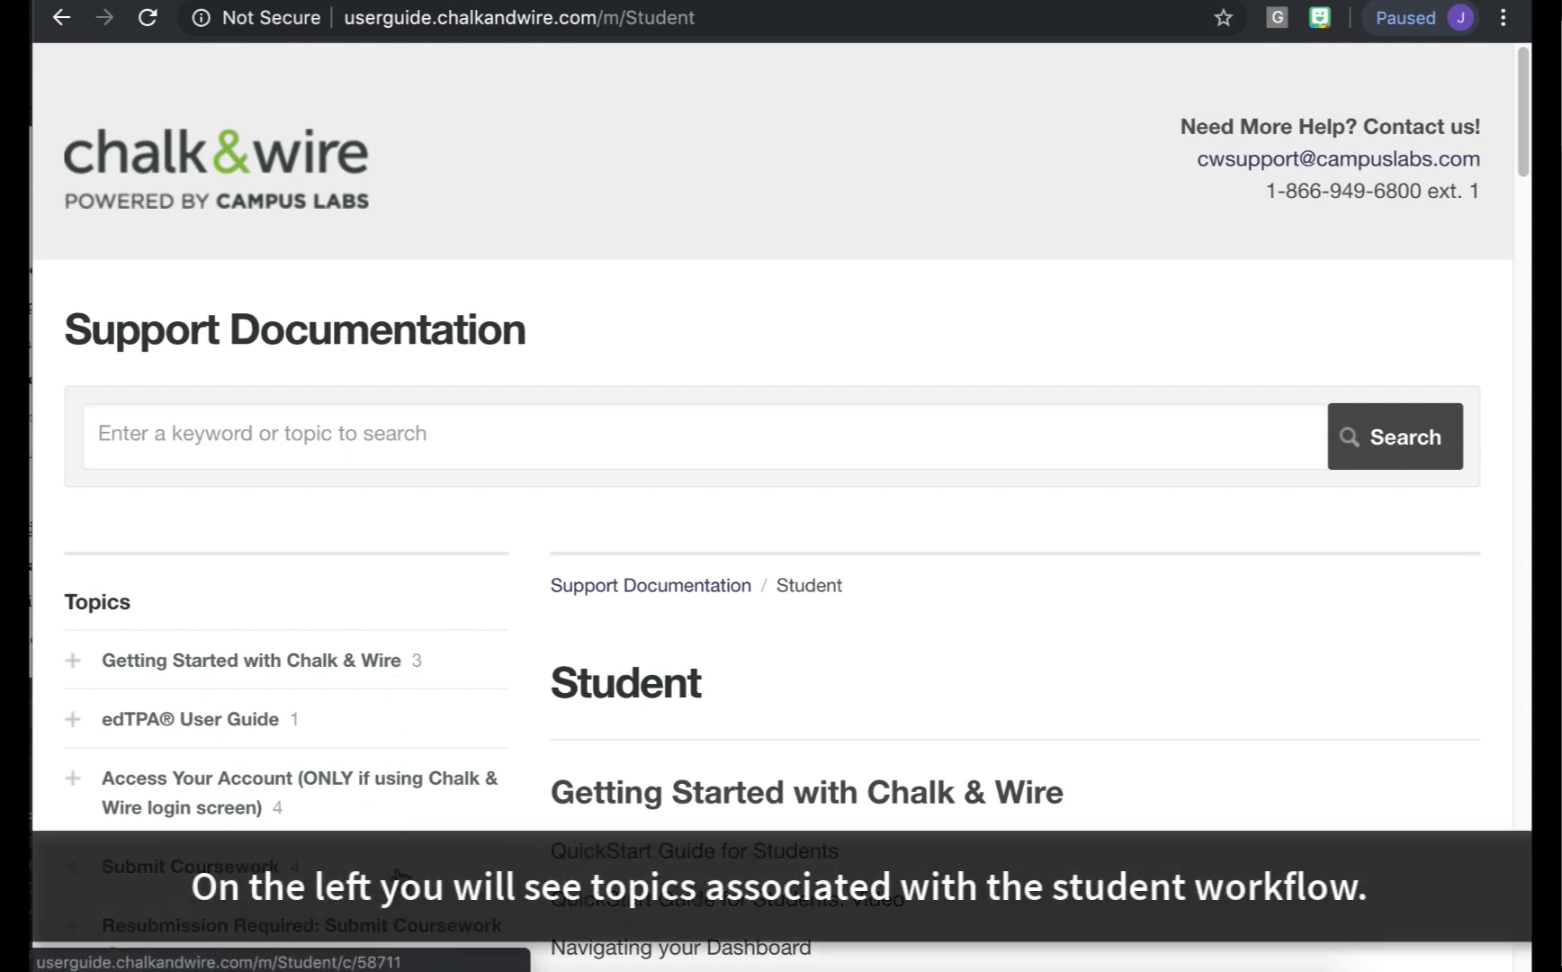
Search the support documentation for "submit", read the article "1. Submit Work for Assessment", and return to the My Results page.
left_click(425, 444)
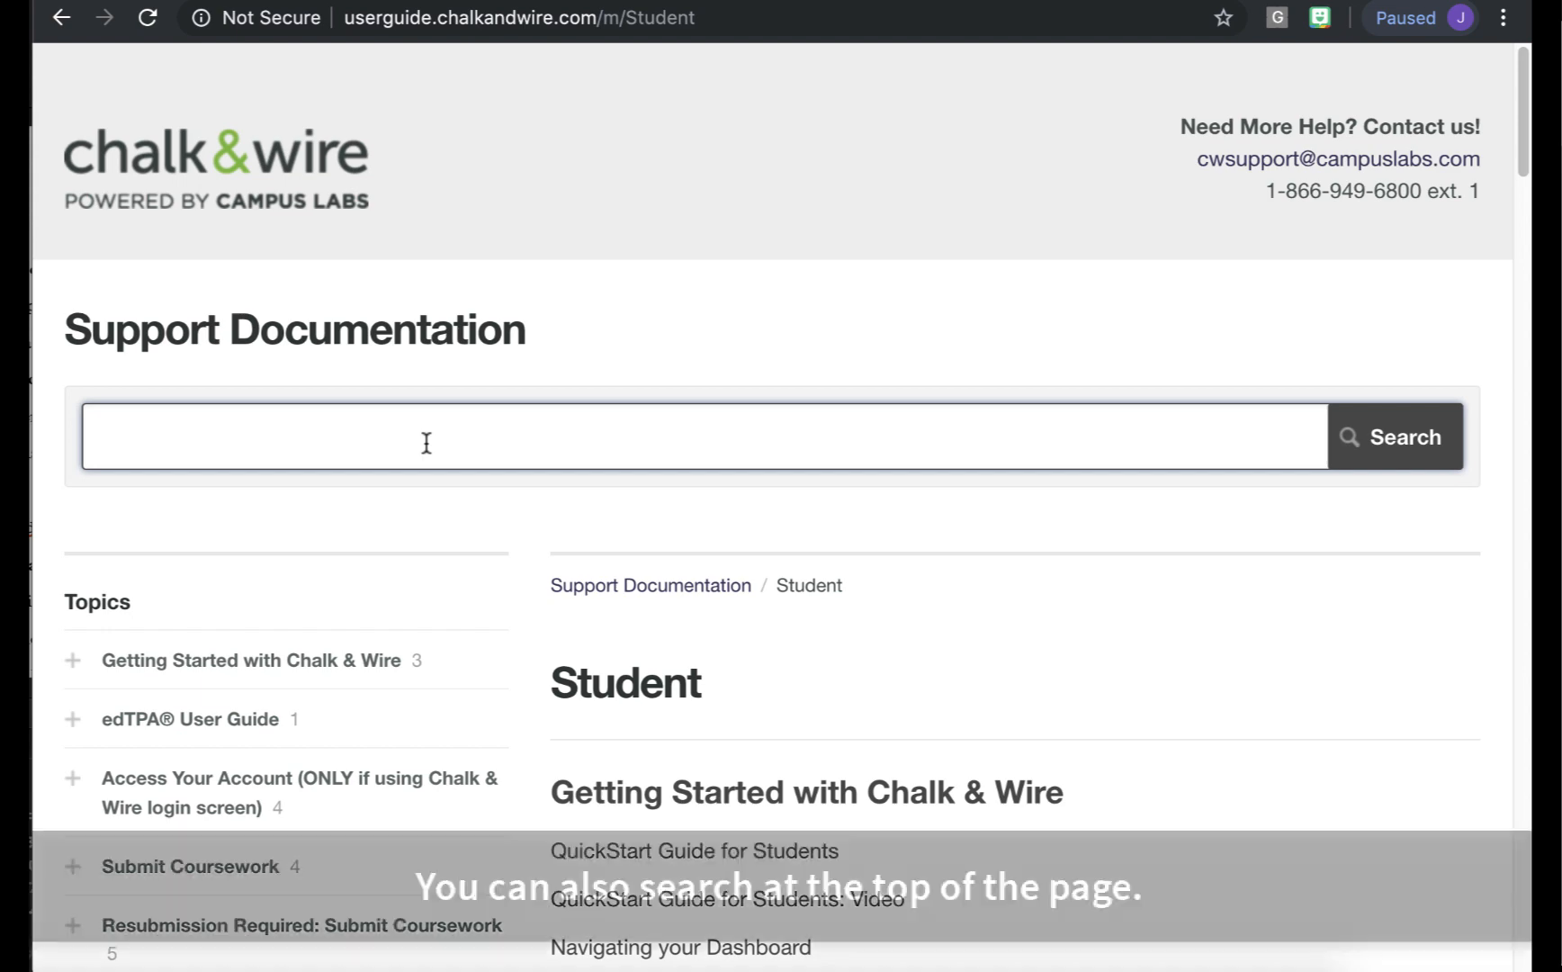
type("submit")
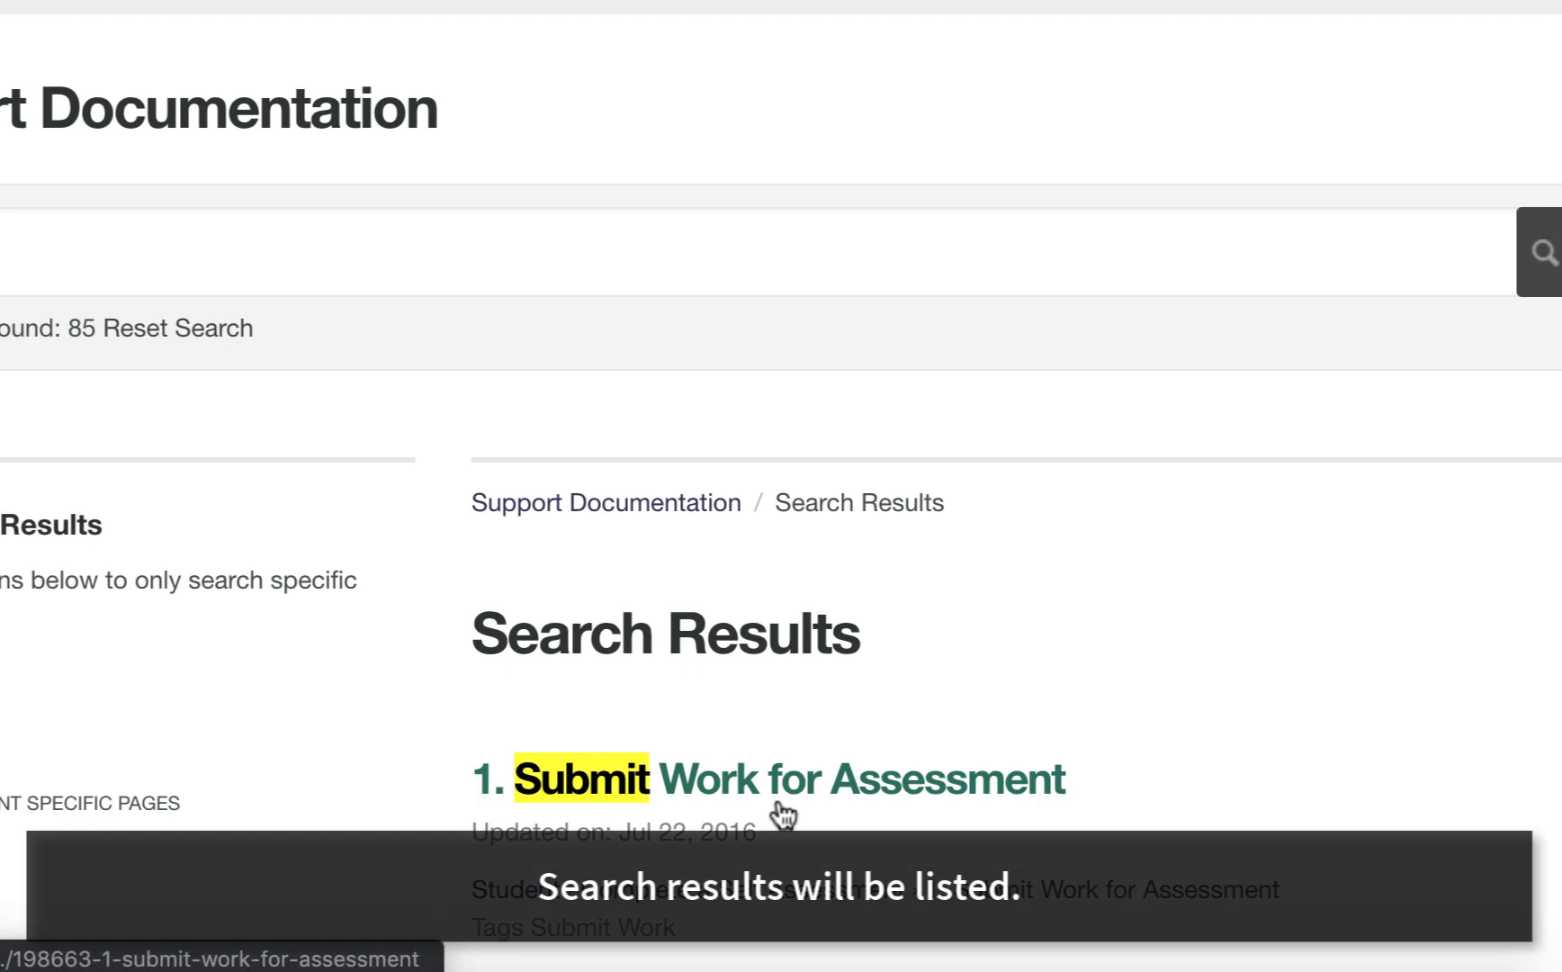
left_click(784, 815)
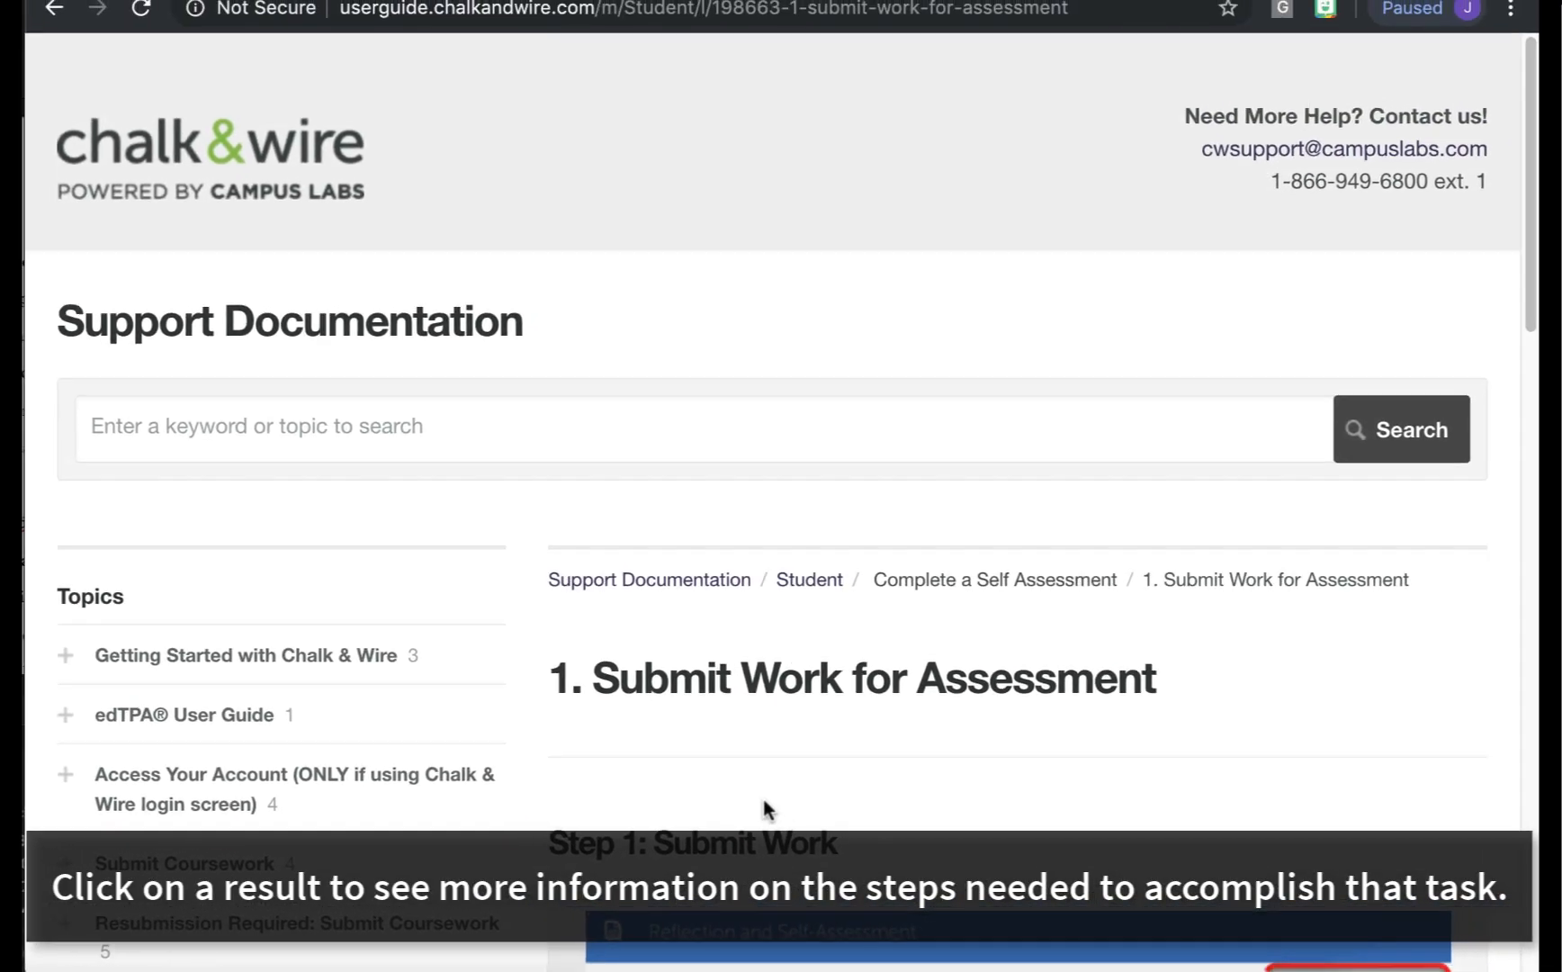
scroll(764, 794, "down", 5)
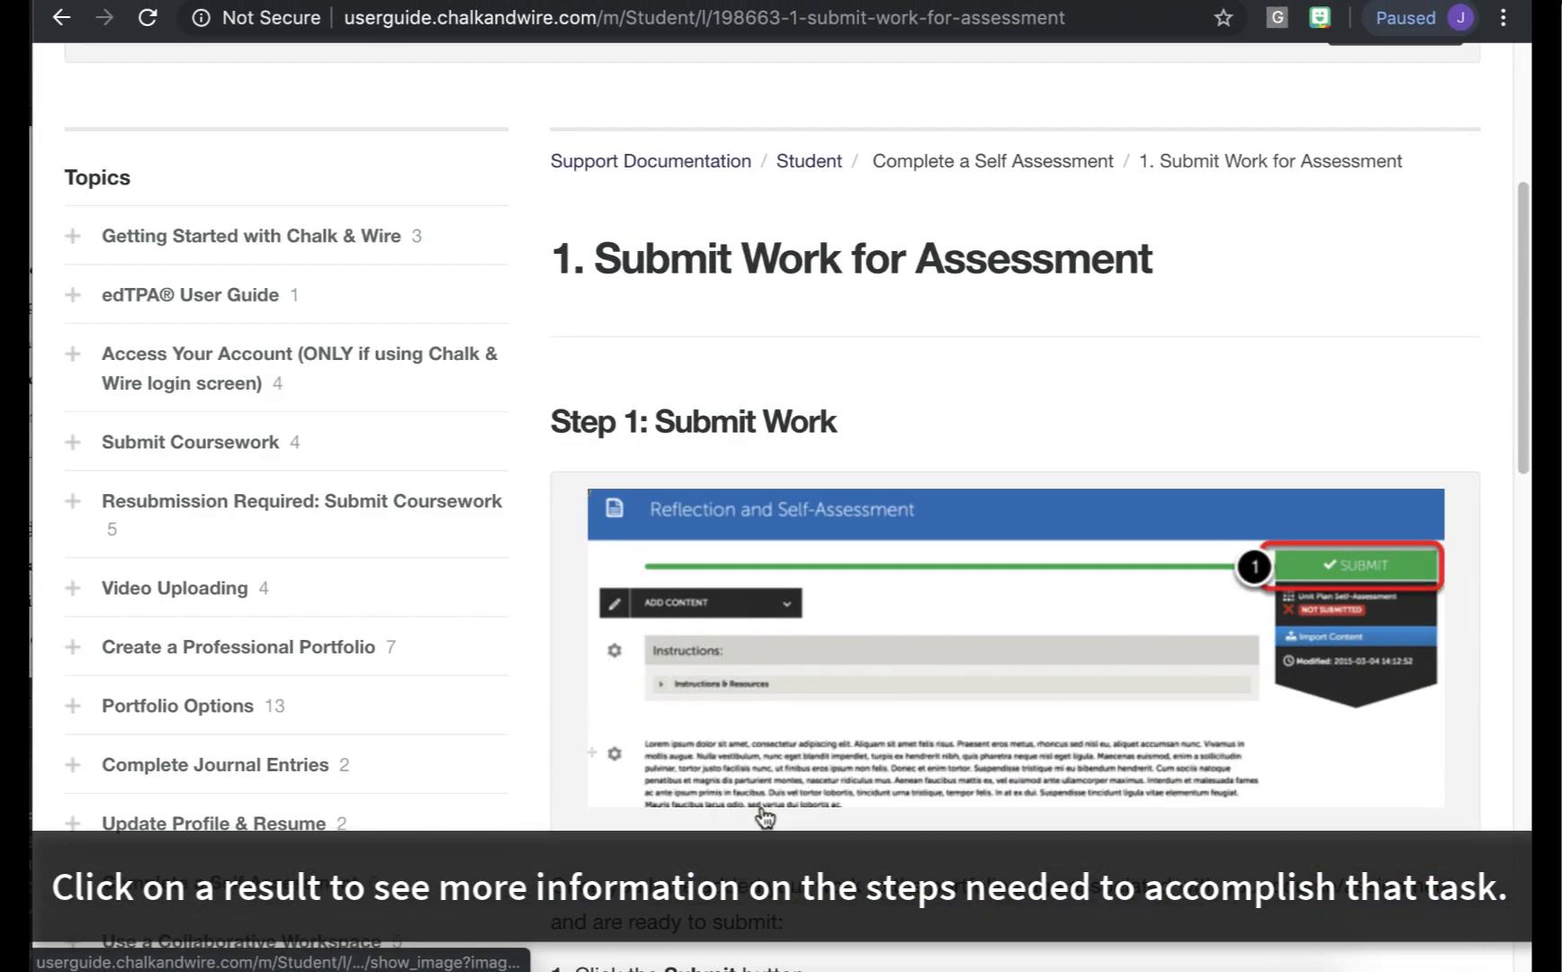
scroll(763, 813, "up", 5)
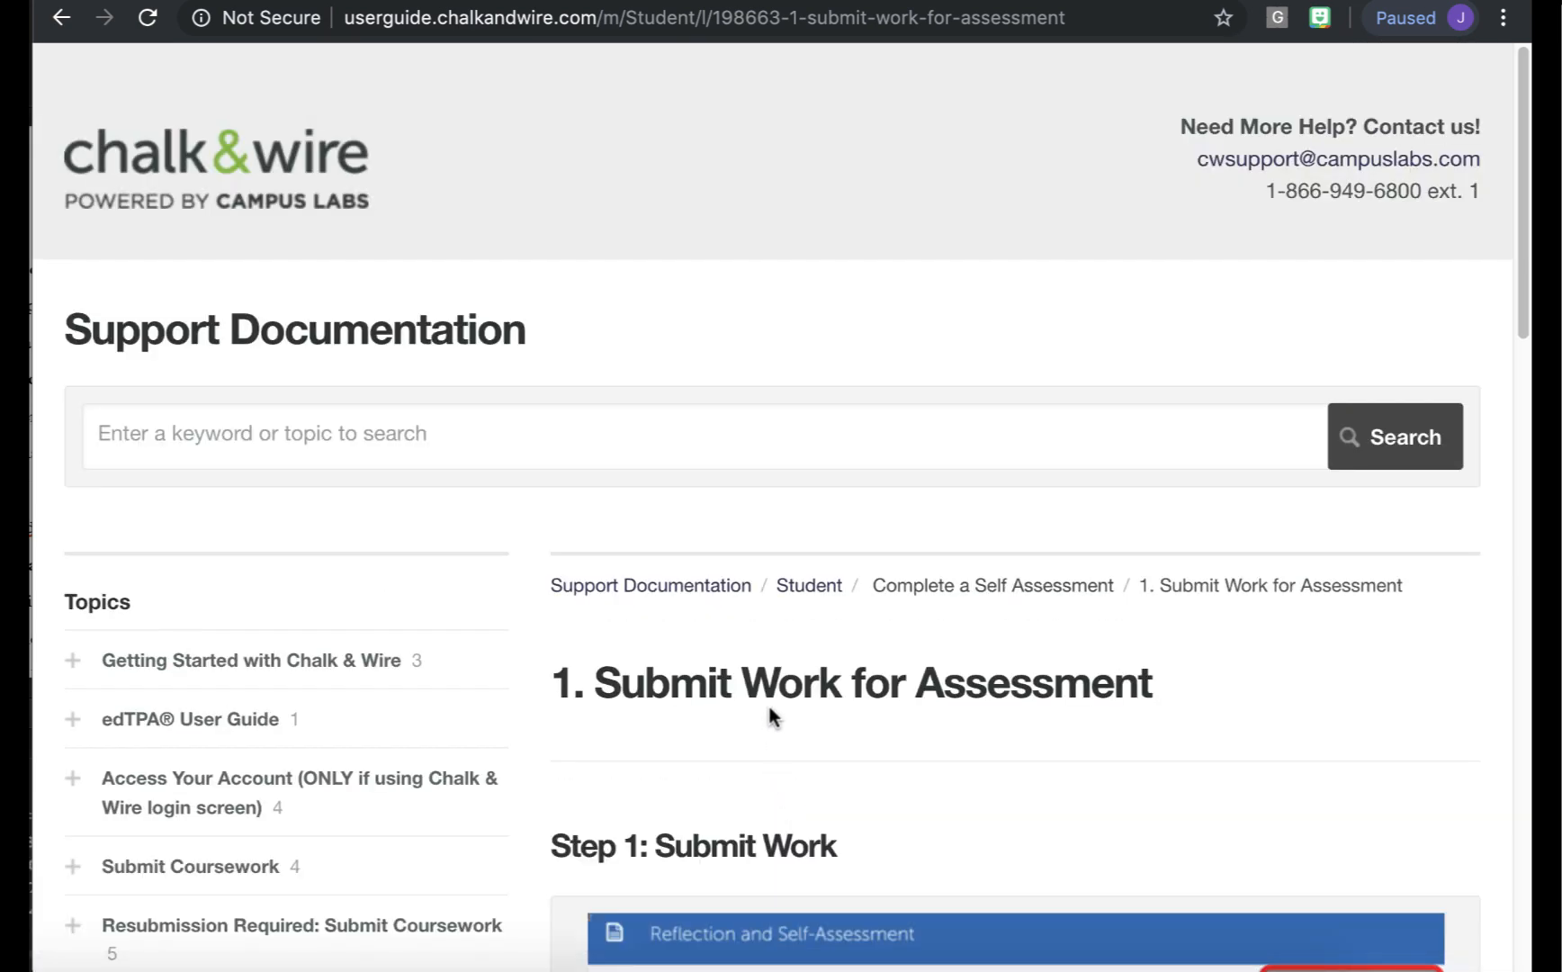
left_click(796, 1)
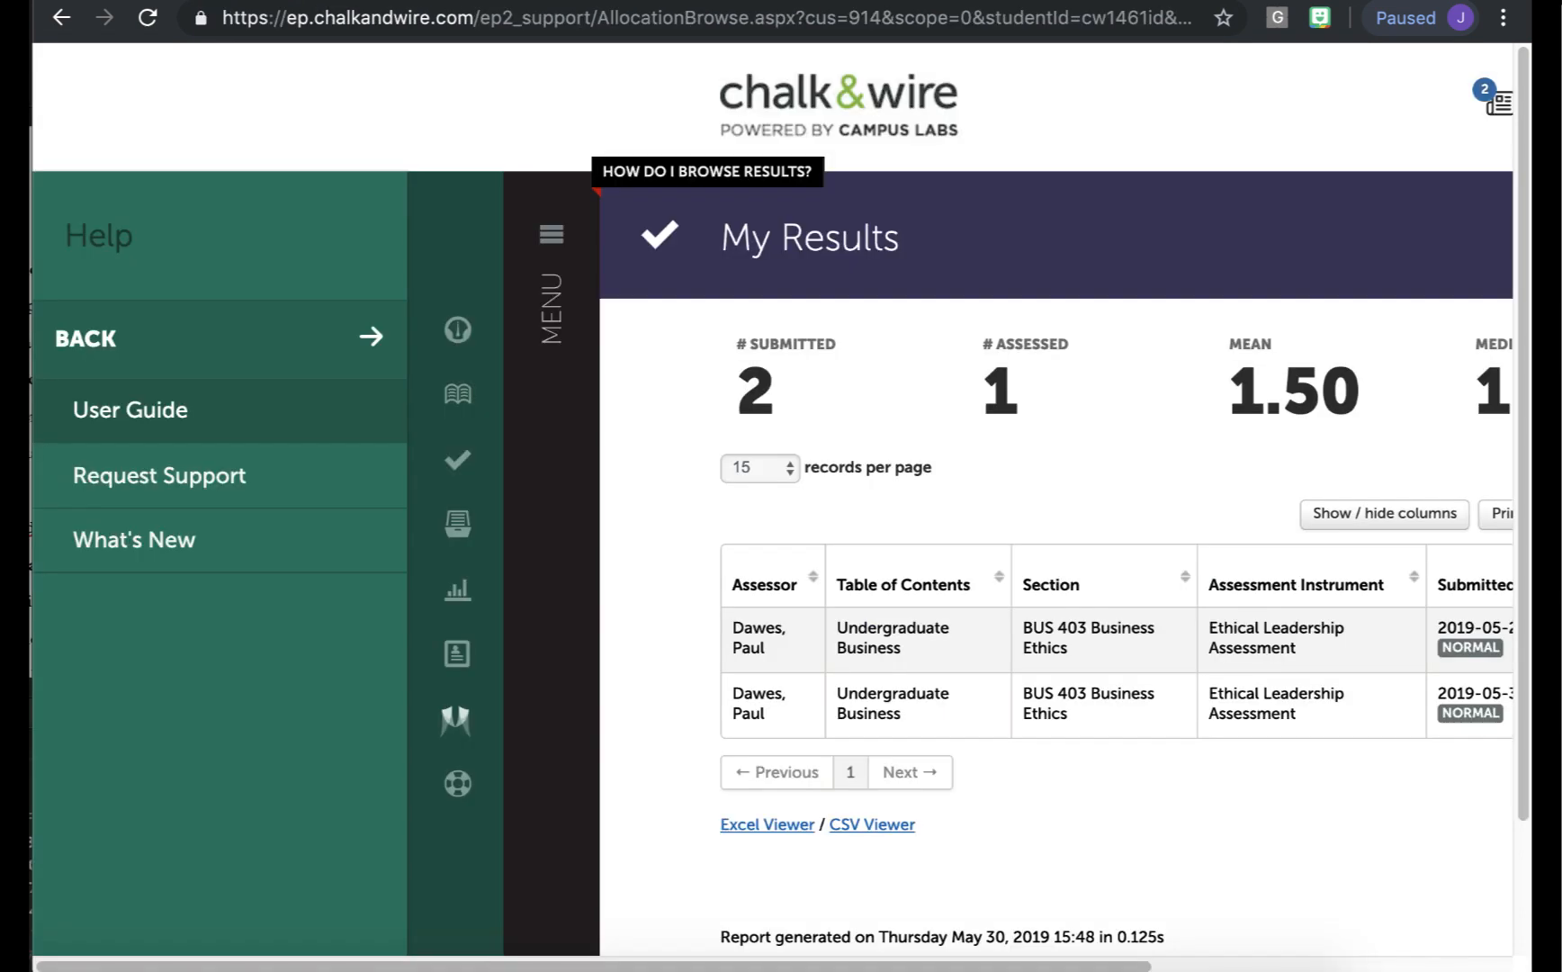